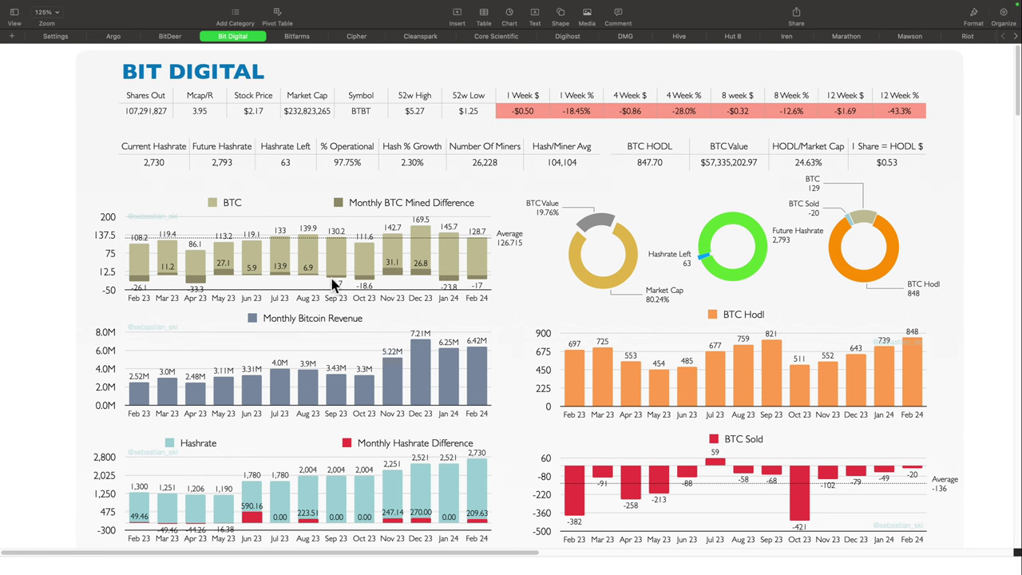
Review Bit Digital's monthly mining, hashrate and BTC charts, quarterly revenue and cost charts, and the Other Metrics section.
scroll(468, 313, down, 5)
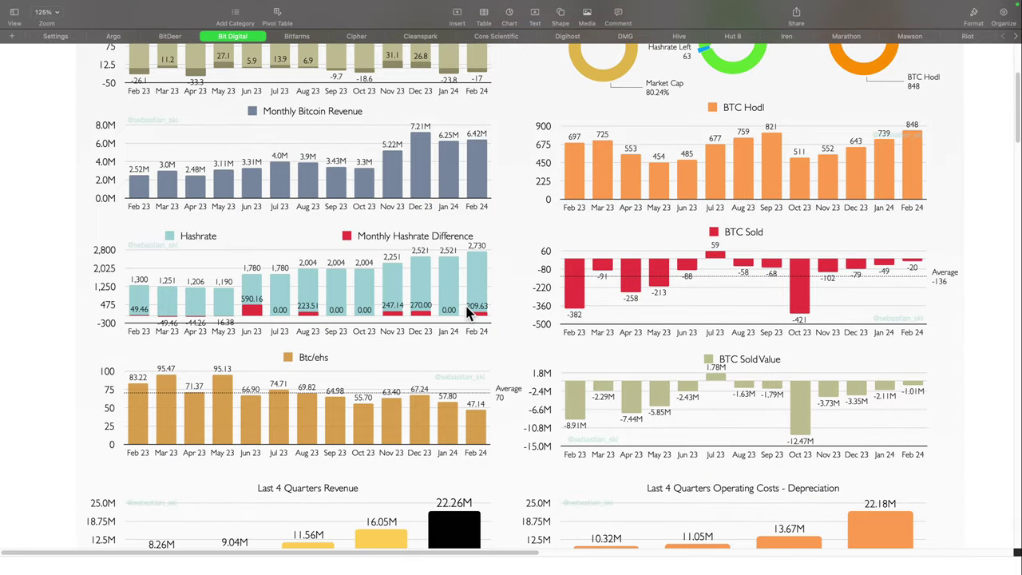
scroll(479, 309, down, 2)
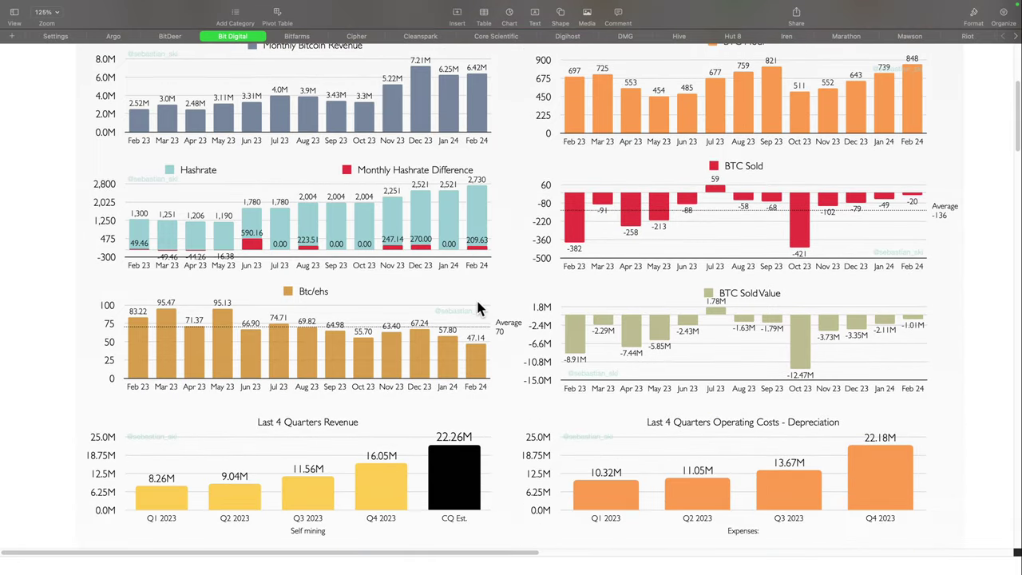
scroll(480, 309, down, 3)
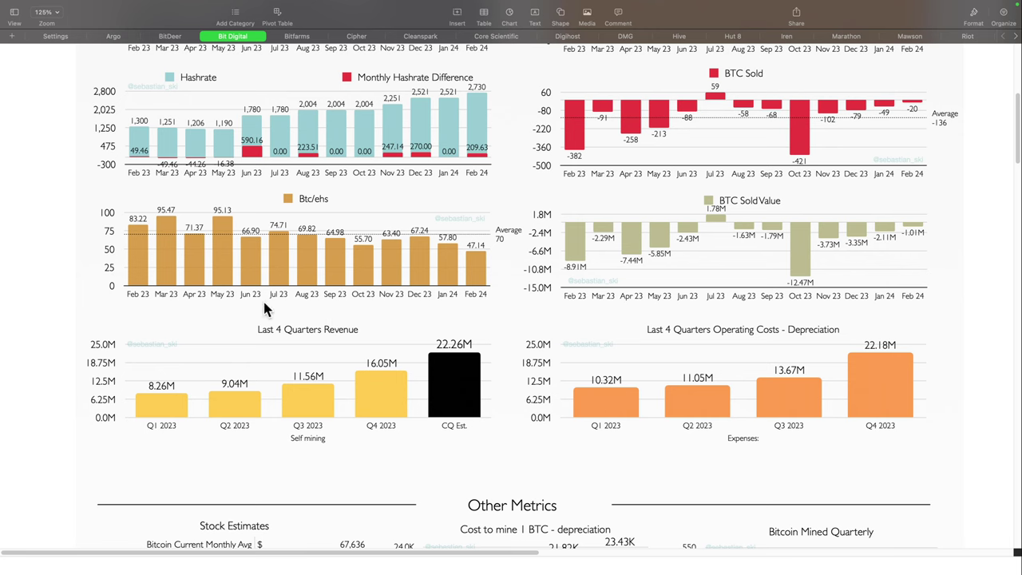
scroll(236, 341, down, 2)
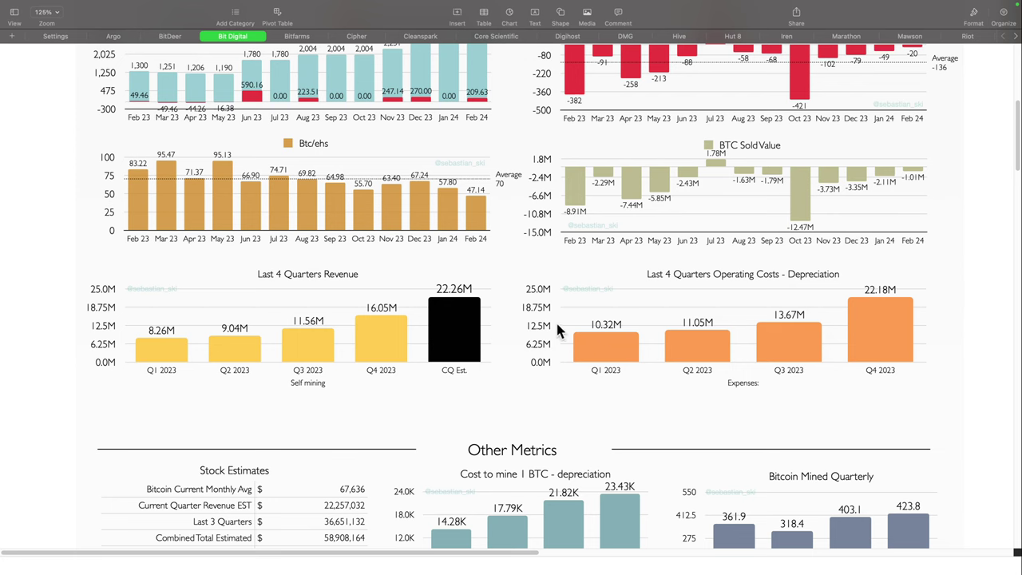
scroll(528, 327, down, 5)
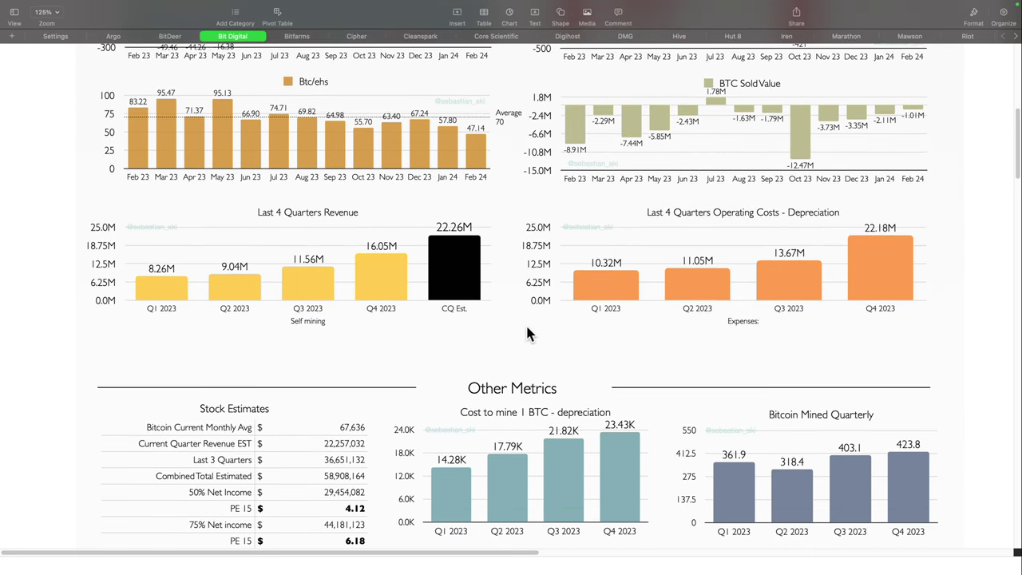
scroll(471, 323, down, 6)
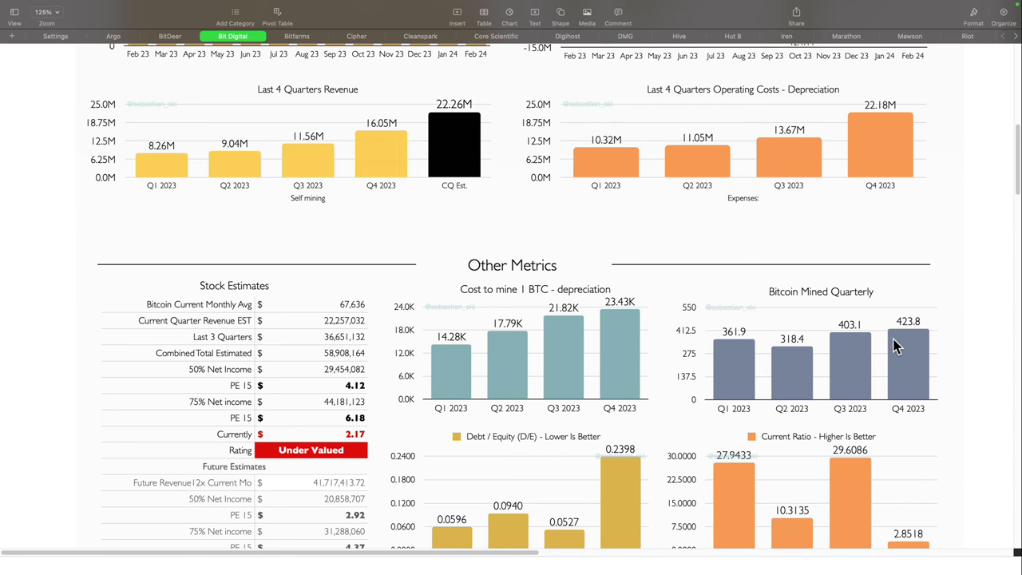
scroll(723, 342, down, 1)
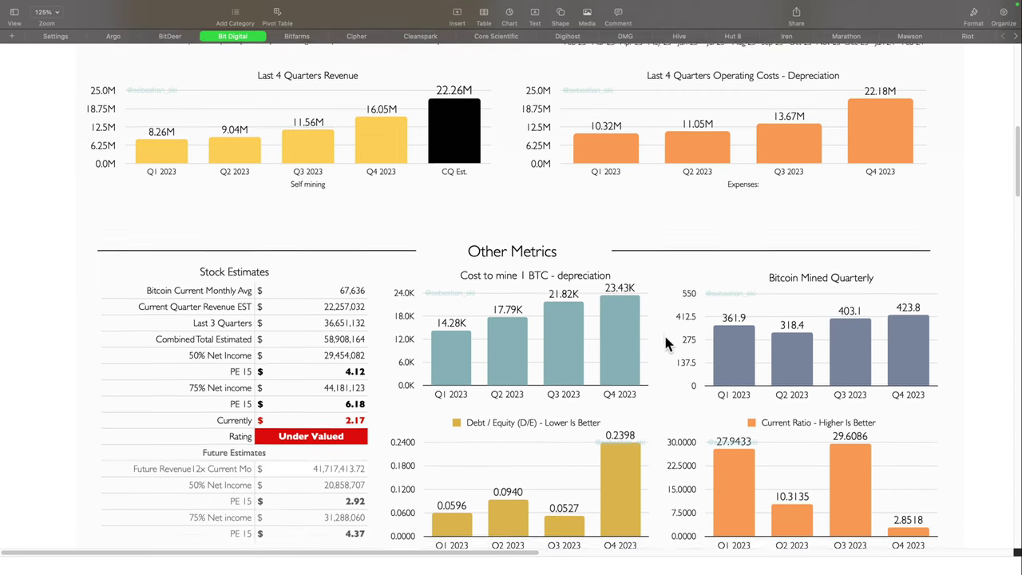
scroll(666, 343, down, 5)
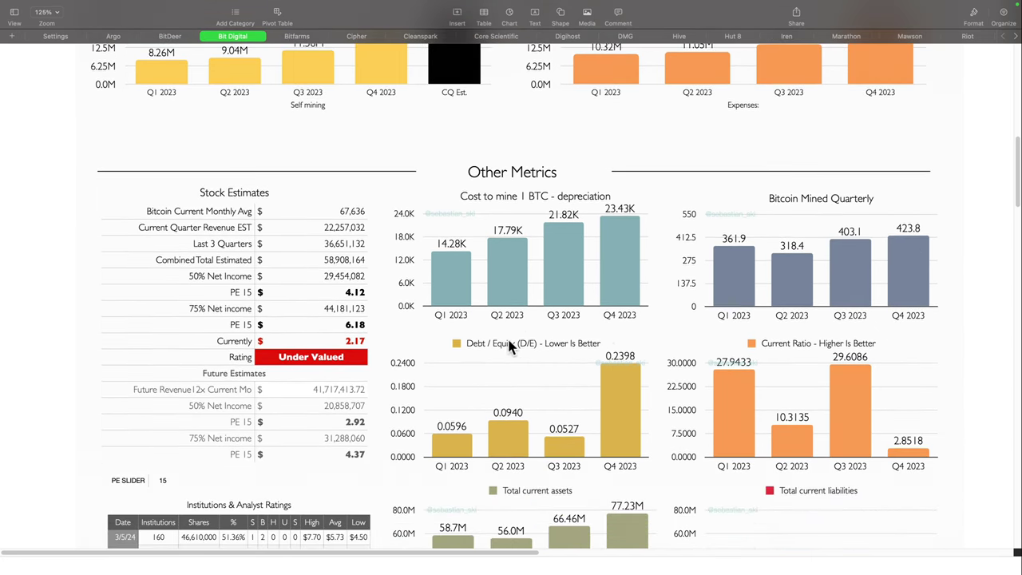
scroll(596, 347, down, 2)
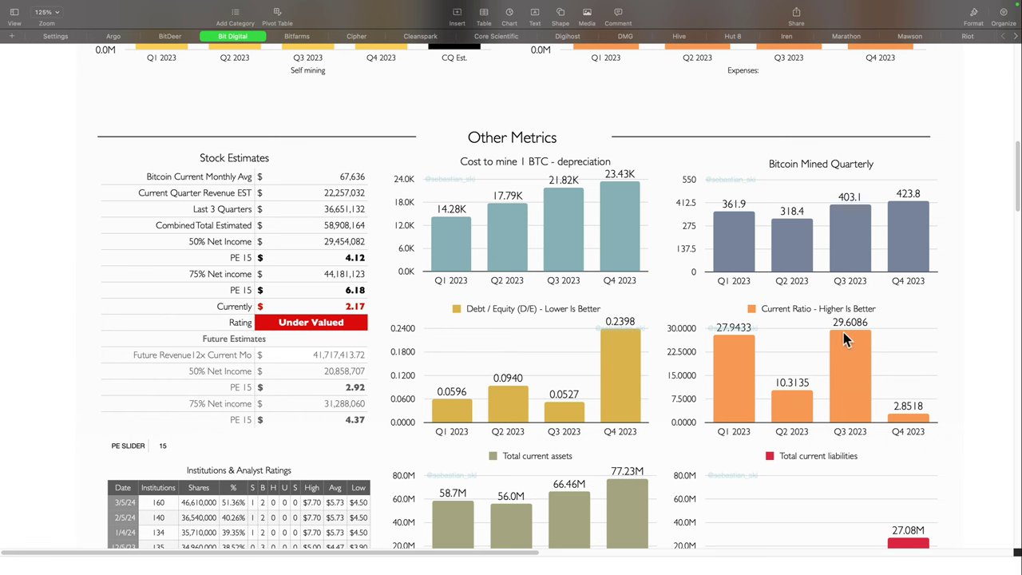
scroll(638, 343, down, 3)
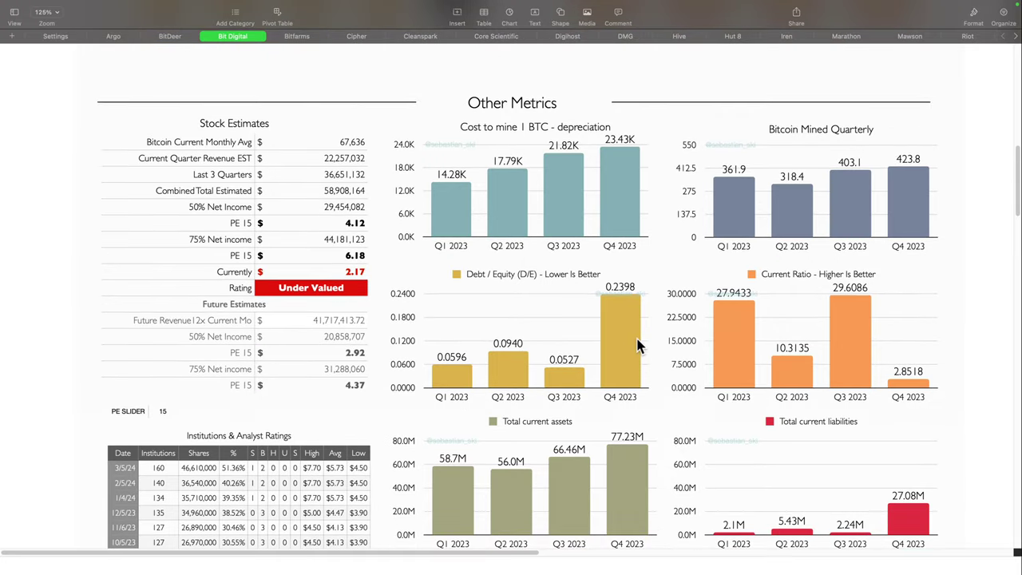
scroll(635, 345, down, 2)
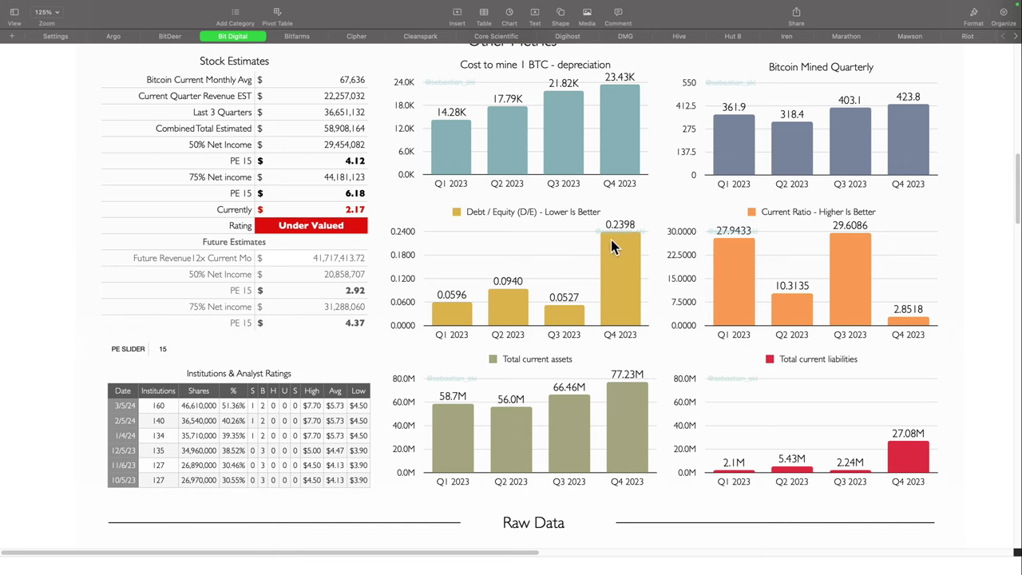
scroll(529, 297, down, 1)
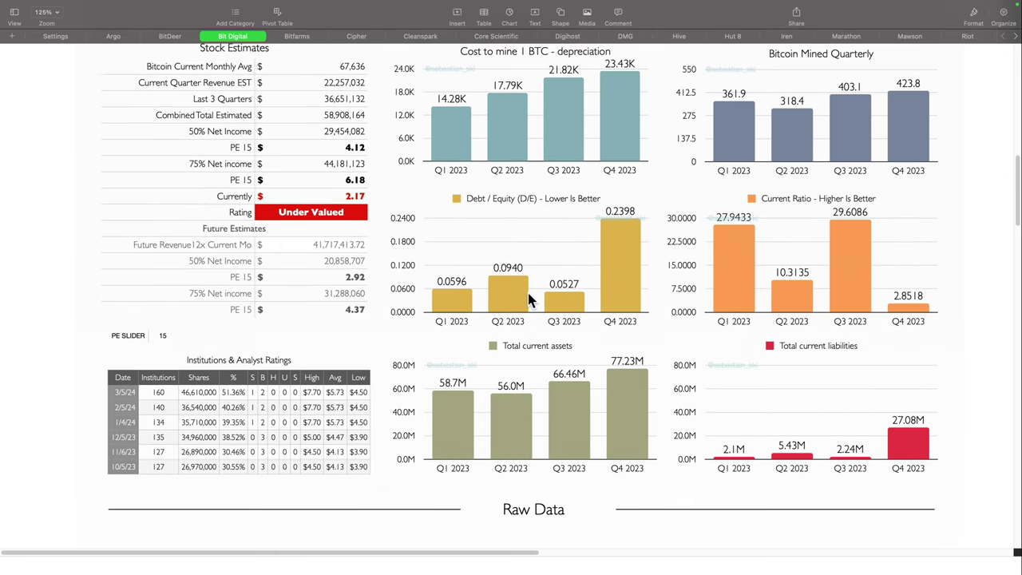
In the Quarterly Financials table, fill the FY 2023 Total current assets sum formula into Q4 2023 so it sums J29:J35.
scroll(529, 297, down, 15)
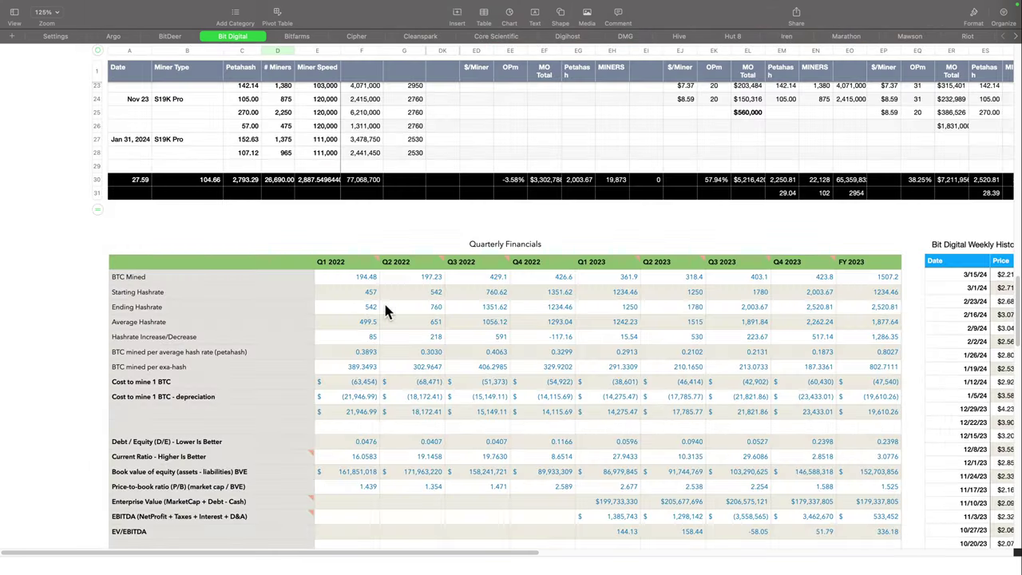
scroll(385, 310, down, 10)
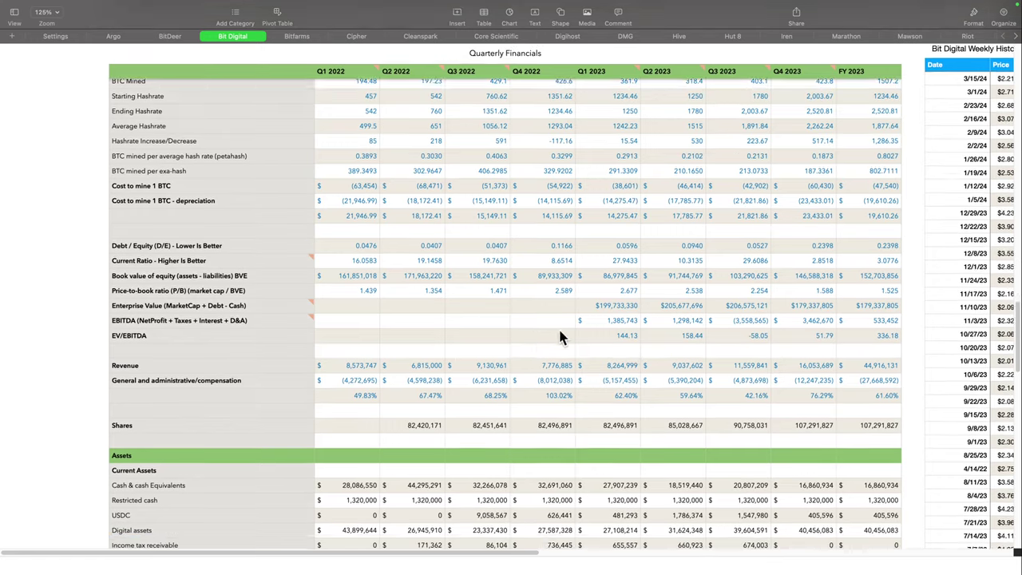
scroll(560, 337, down, 7)
scroll(559, 309, right, 8)
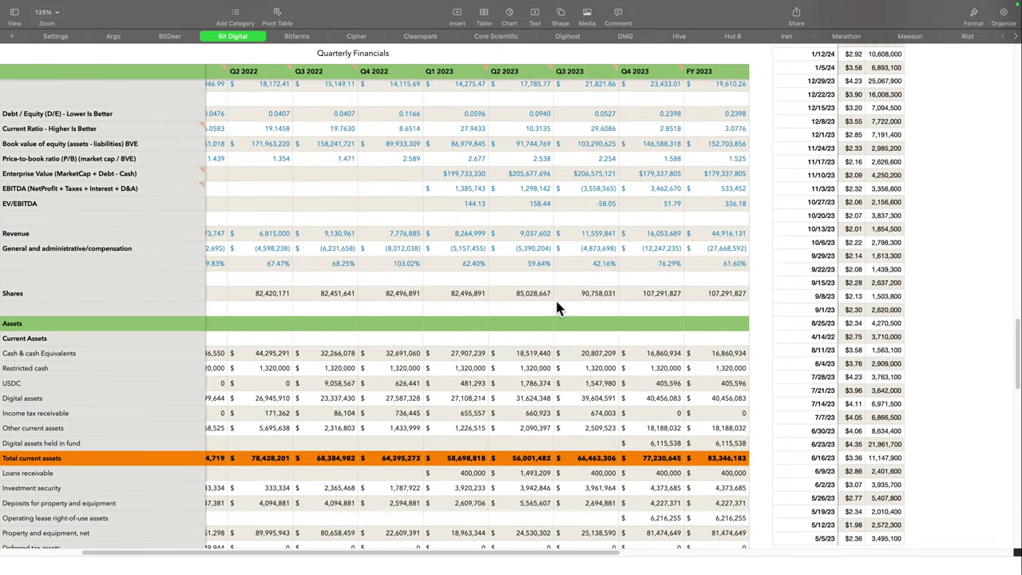
scroll(559, 309, right, 4)
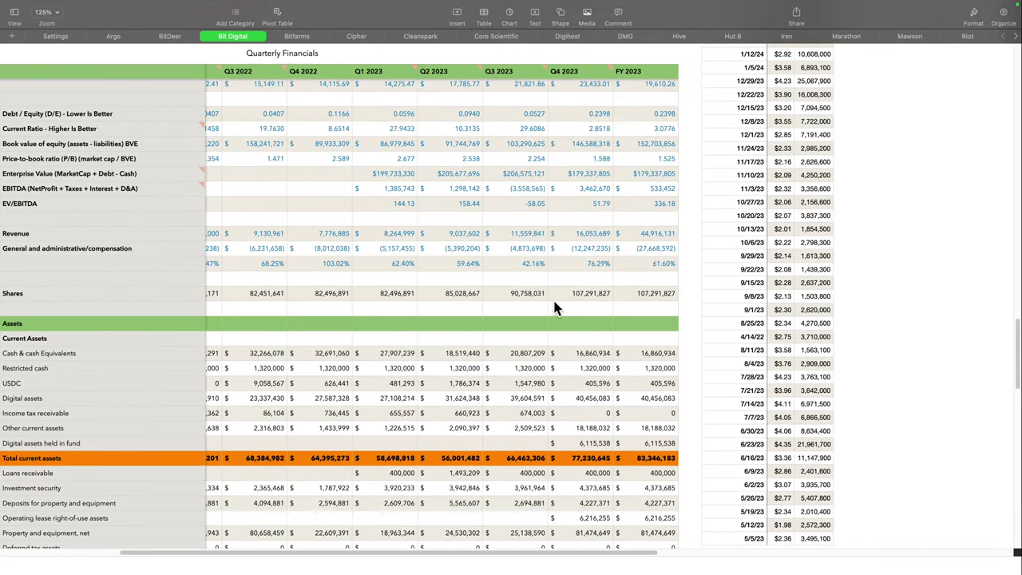
scroll(551, 300, right, 4)
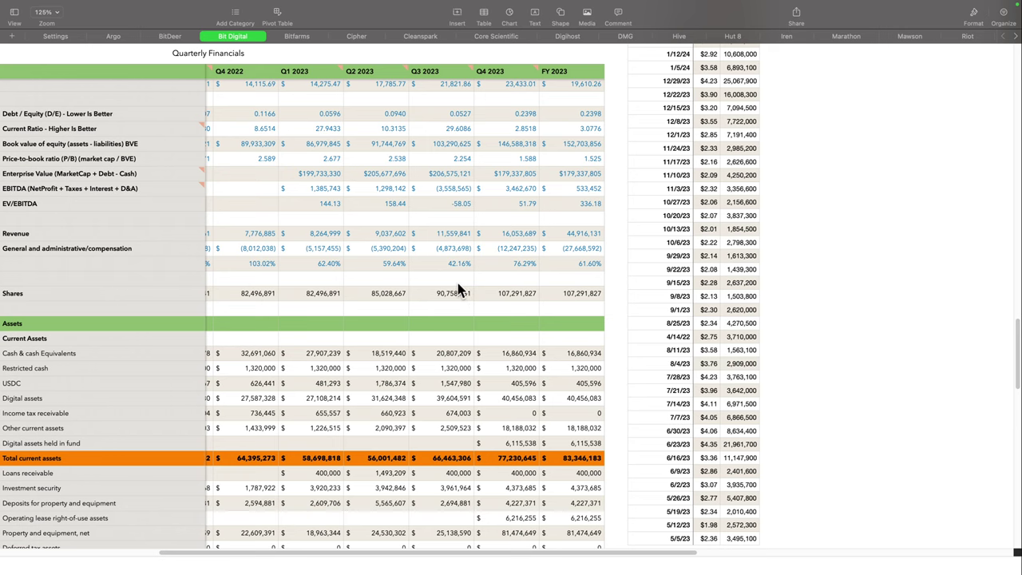
scroll(458, 283, left, 3)
scroll(457, 283, down, 7)
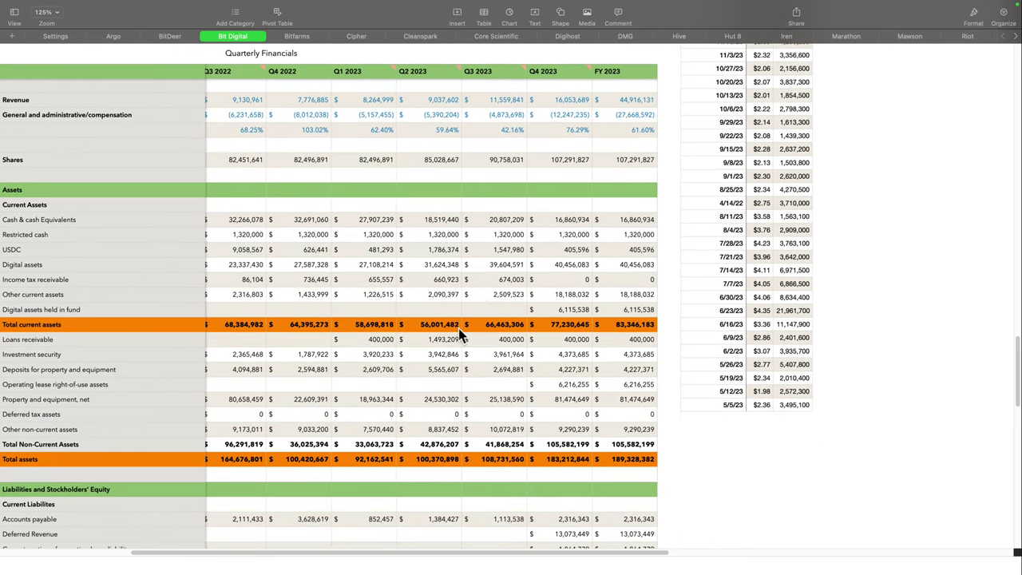
click(571, 328)
click(617, 329)
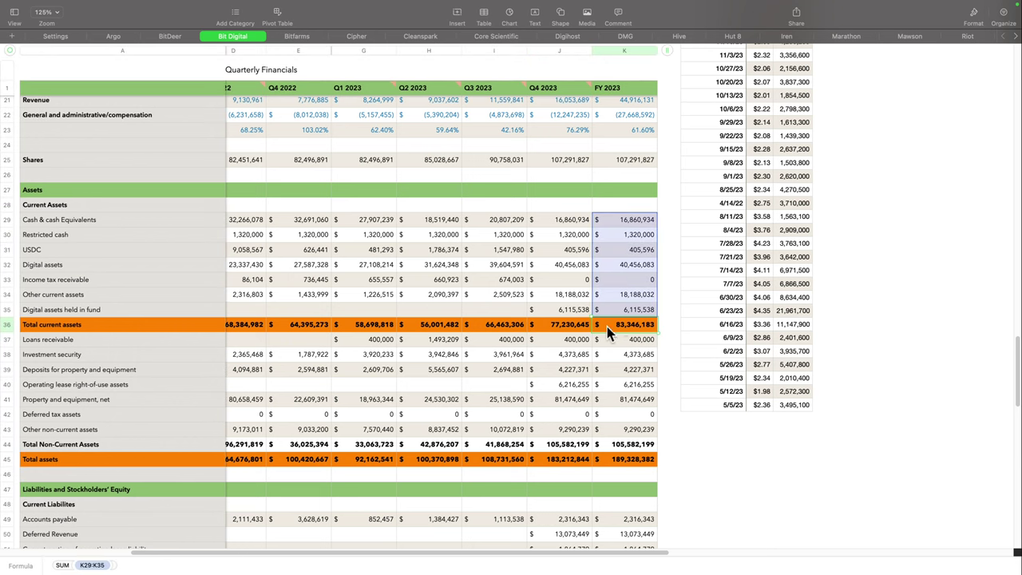
drag(593, 326, 568, 329)
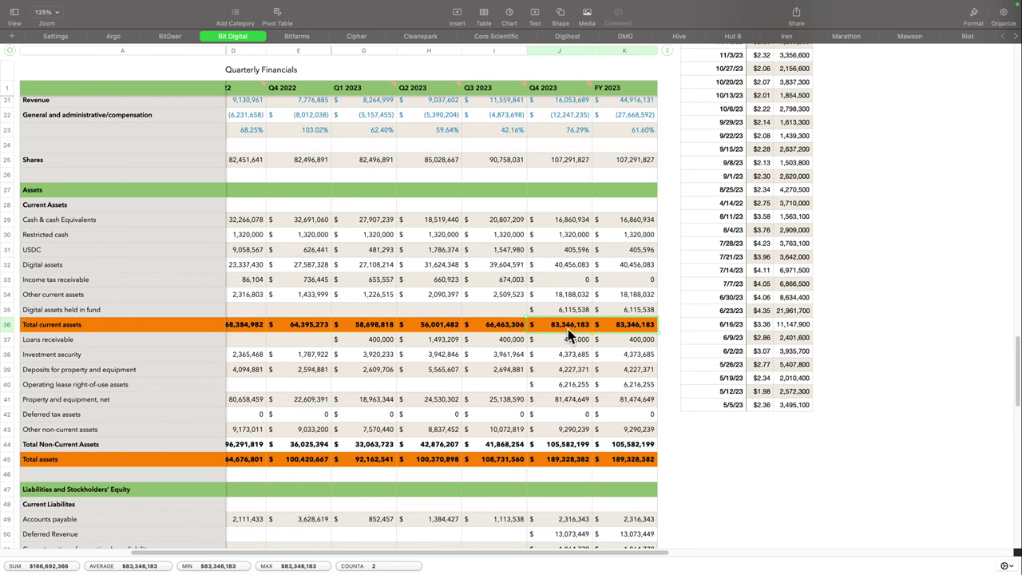
click(568, 329)
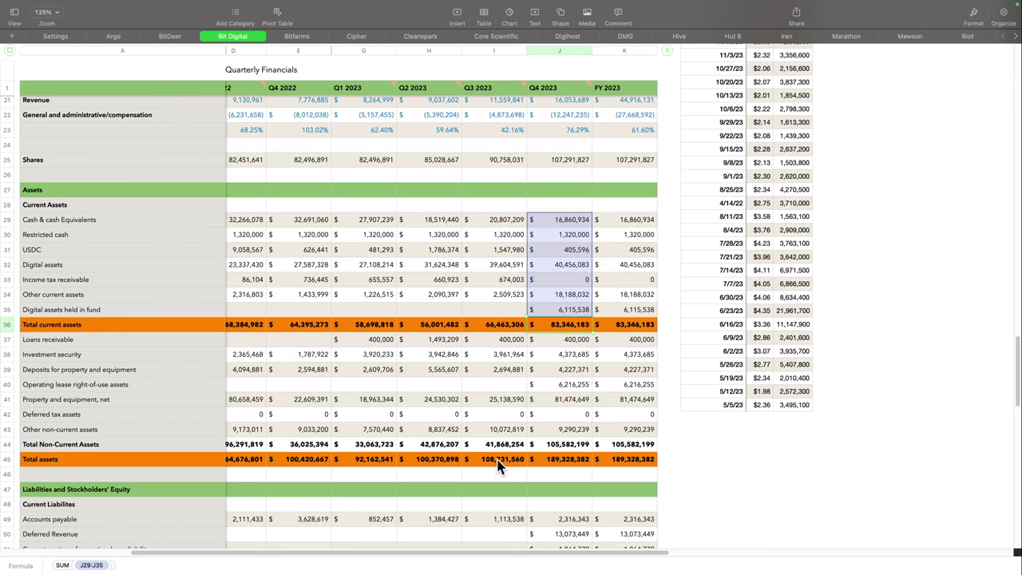
Examine the Q4 2023 total assets, current and non-current liabilities, and stockholders' equity in the balance sheet rows.
scroll(508, 461, down, 5)
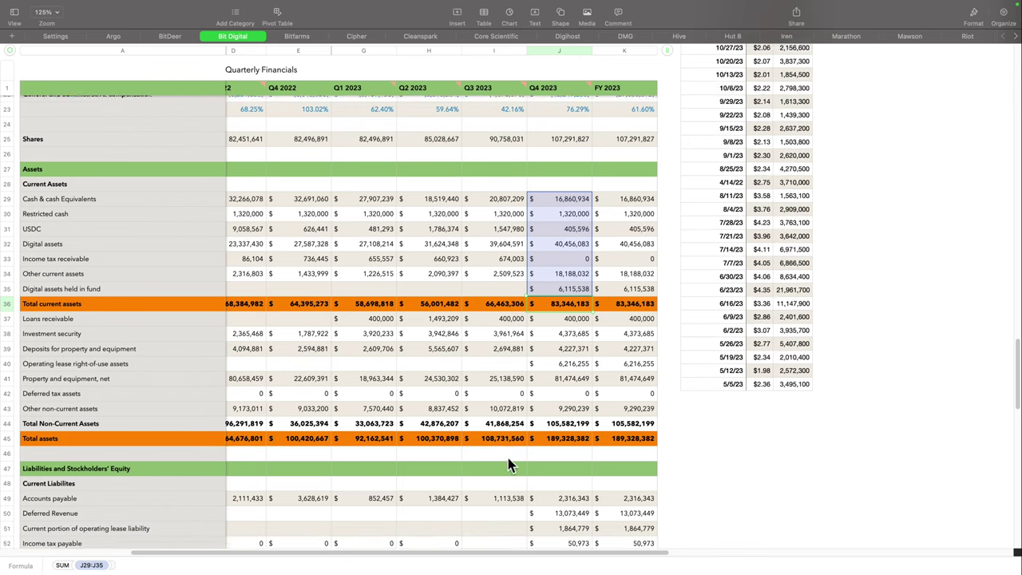
scroll(509, 464, down, 1)
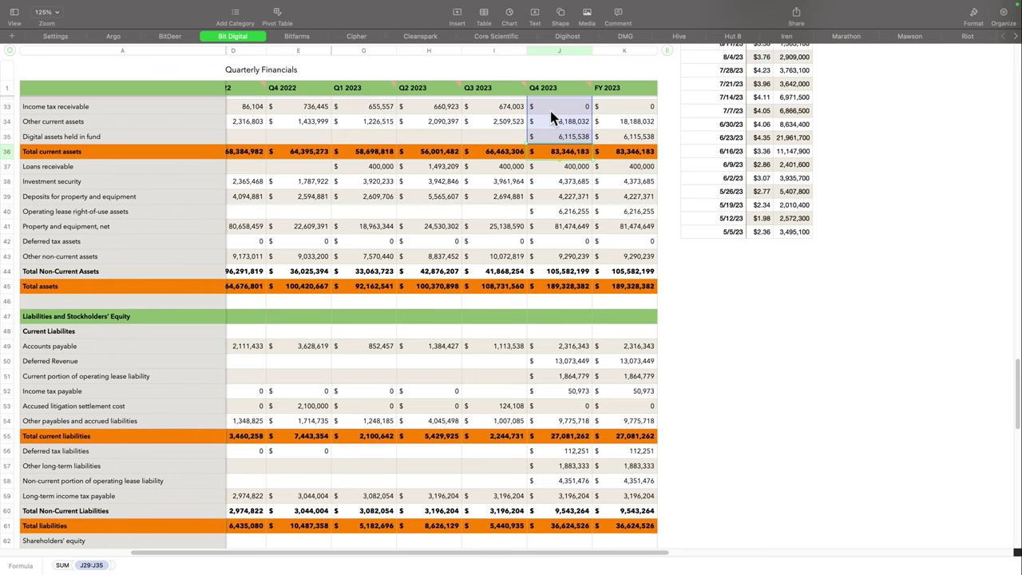
scroll(491, 369, down, 5)
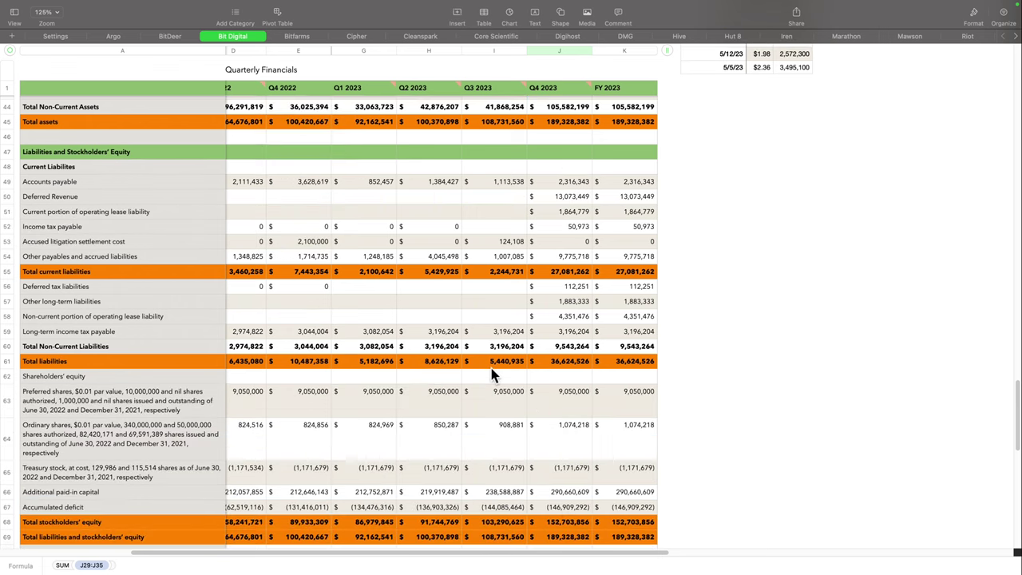
scroll(491, 371, down, 1)
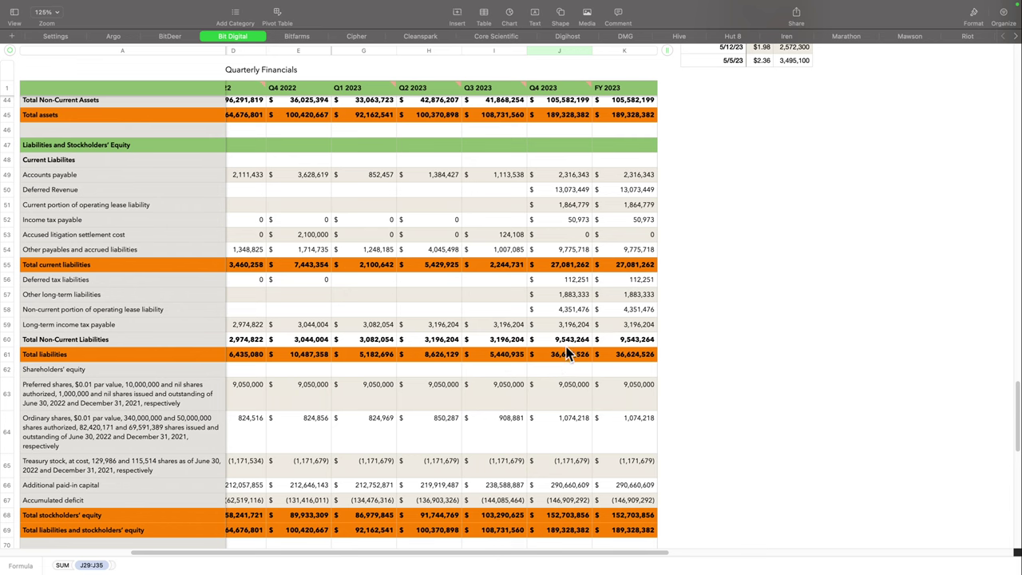
scroll(549, 345, down, 3)
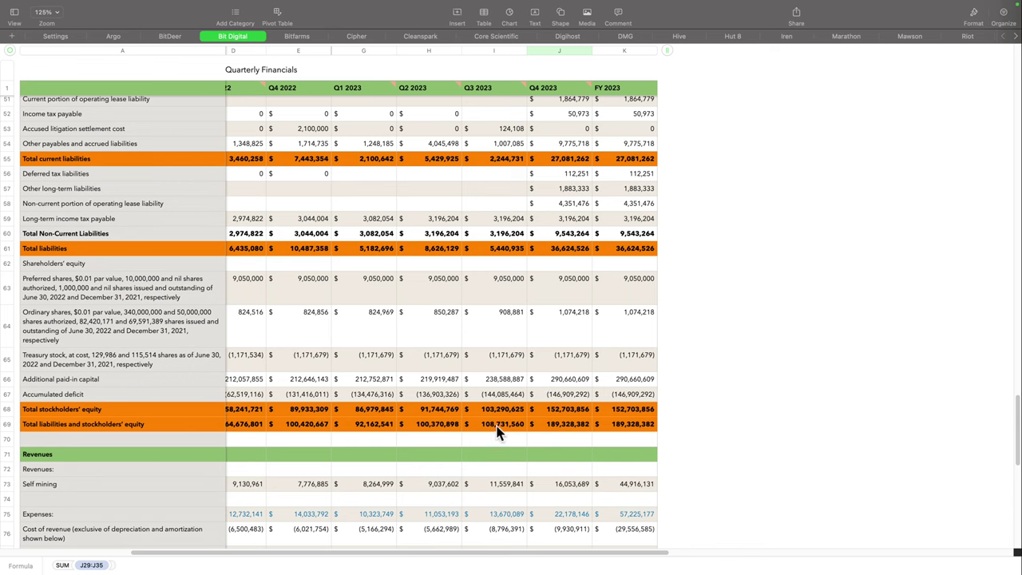
Examine the Q4 2023 self-mining revenue, expenses, Cost of revenue formula, gross profit, other income and net income before tax.
scroll(556, 423, down, 3)
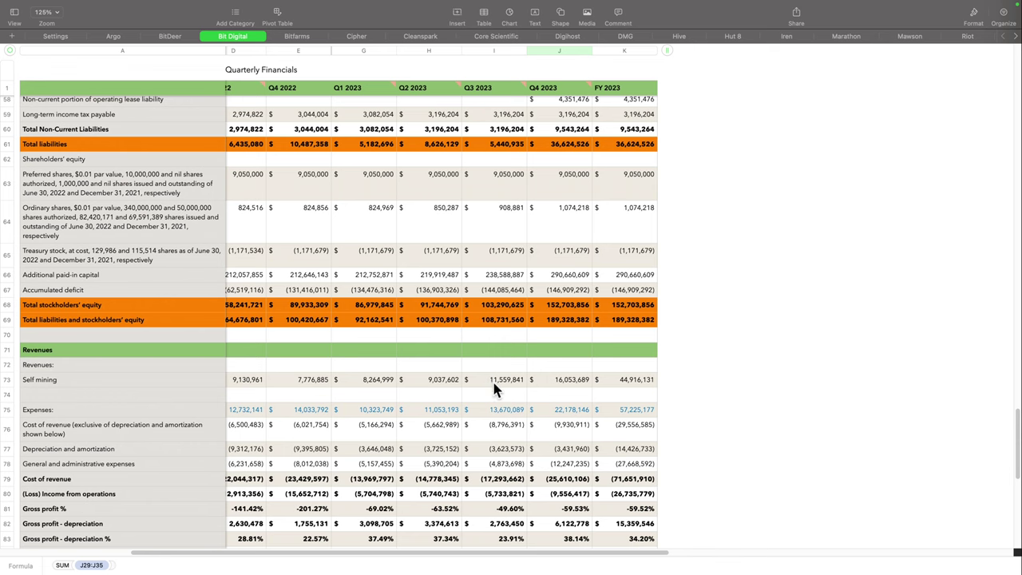
scroll(511, 400, down, 1)
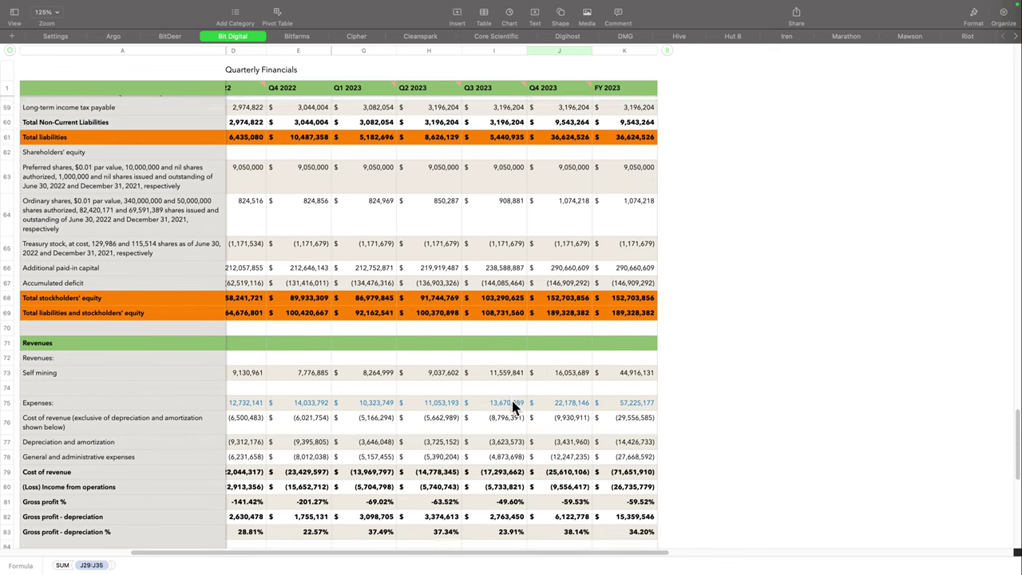
scroll(528, 391, down, 1)
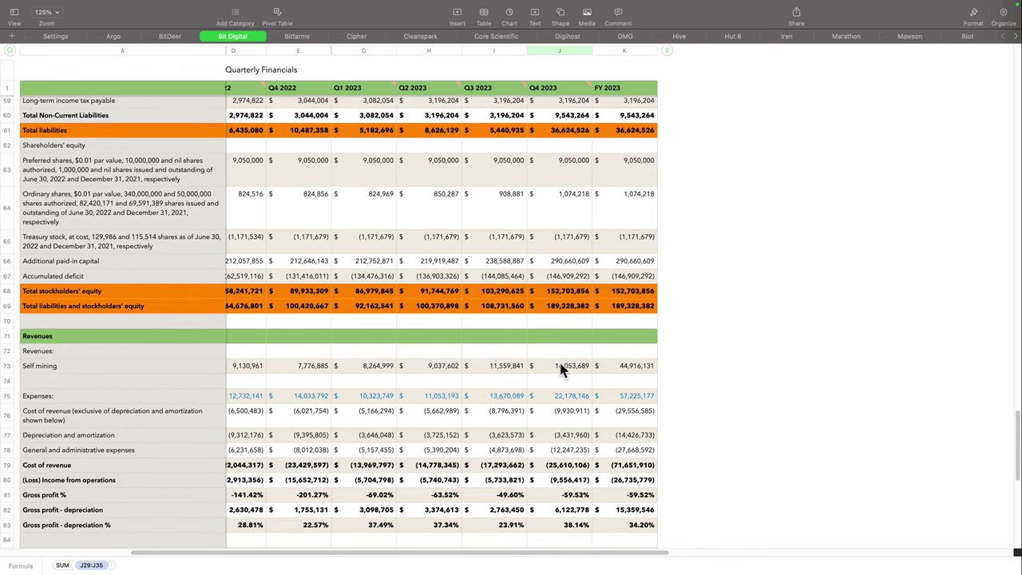
scroll(562, 370, down, 4)
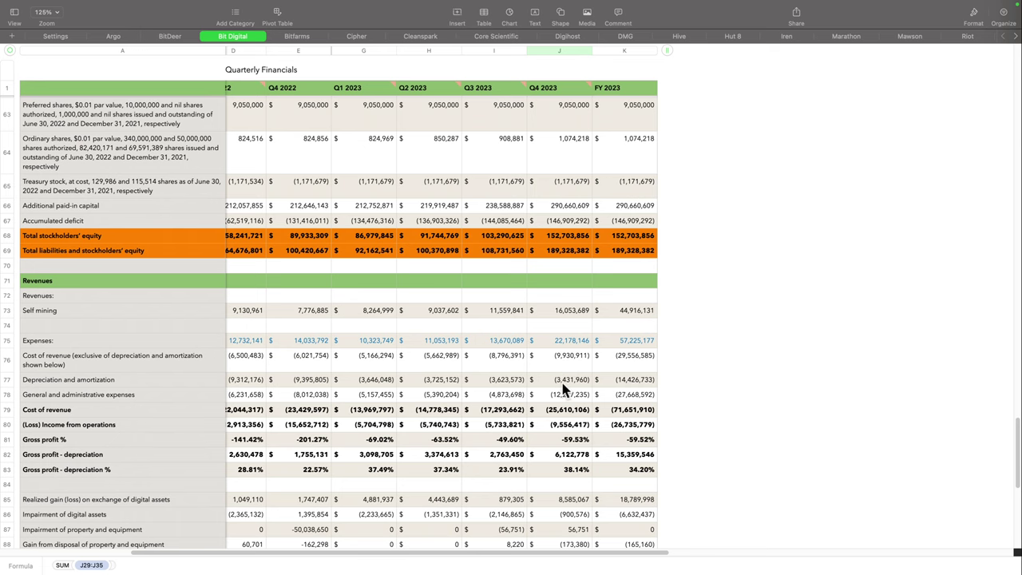
scroll(567, 387, down, 1)
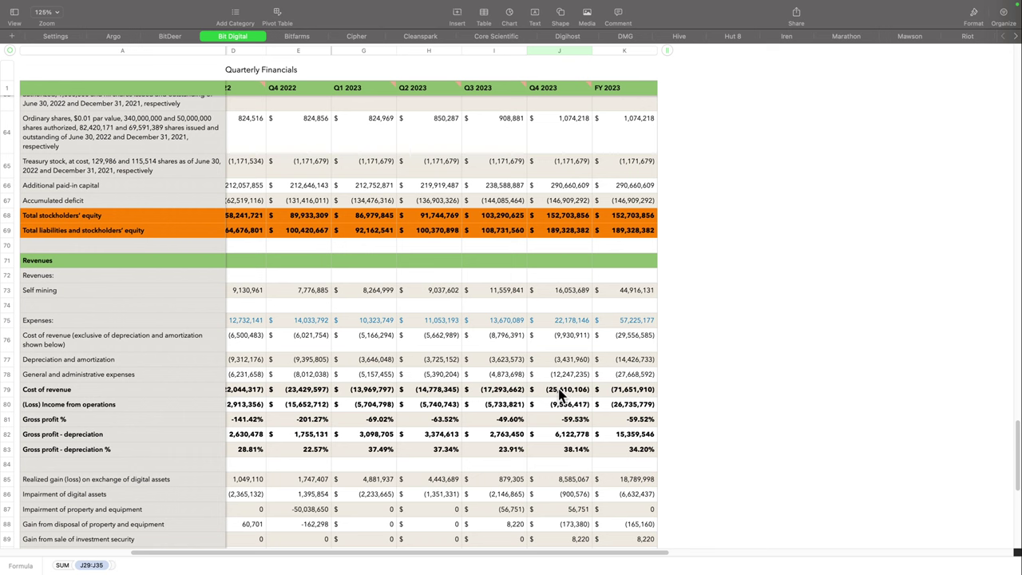
click(561, 393)
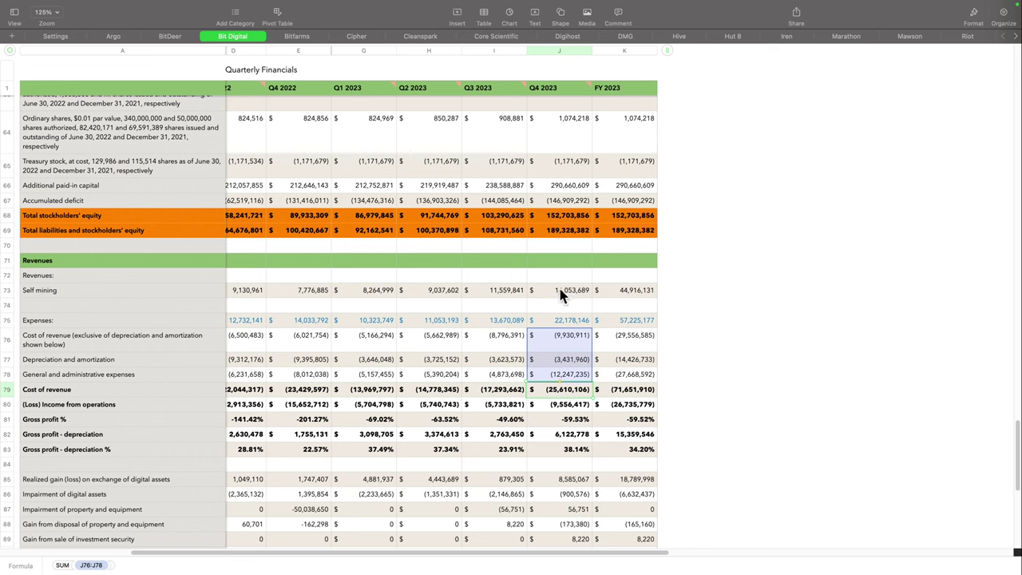
scroll(548, 412, down, 3)
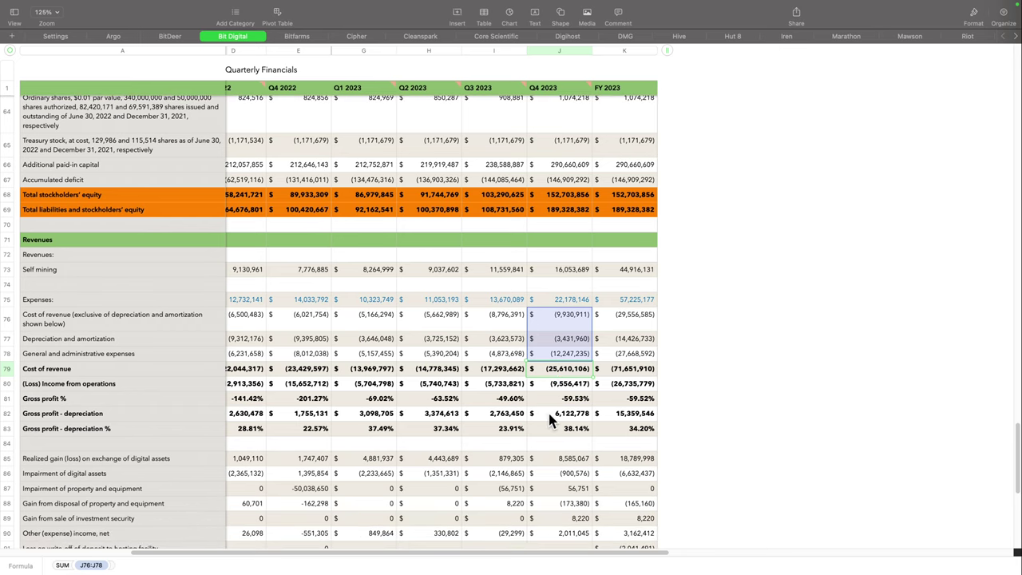
scroll(549, 415, down, 2)
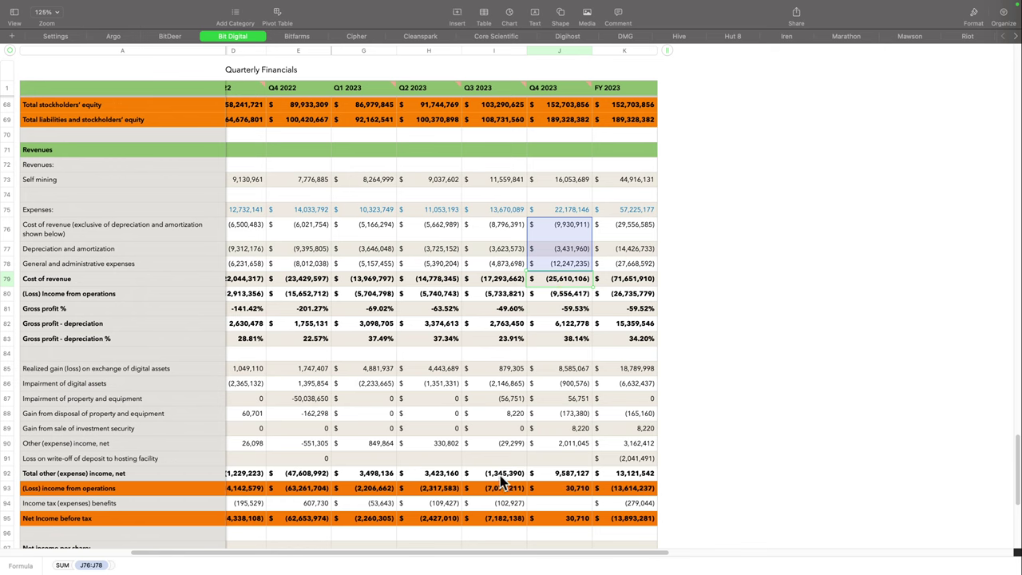
scroll(564, 495, down, 3)
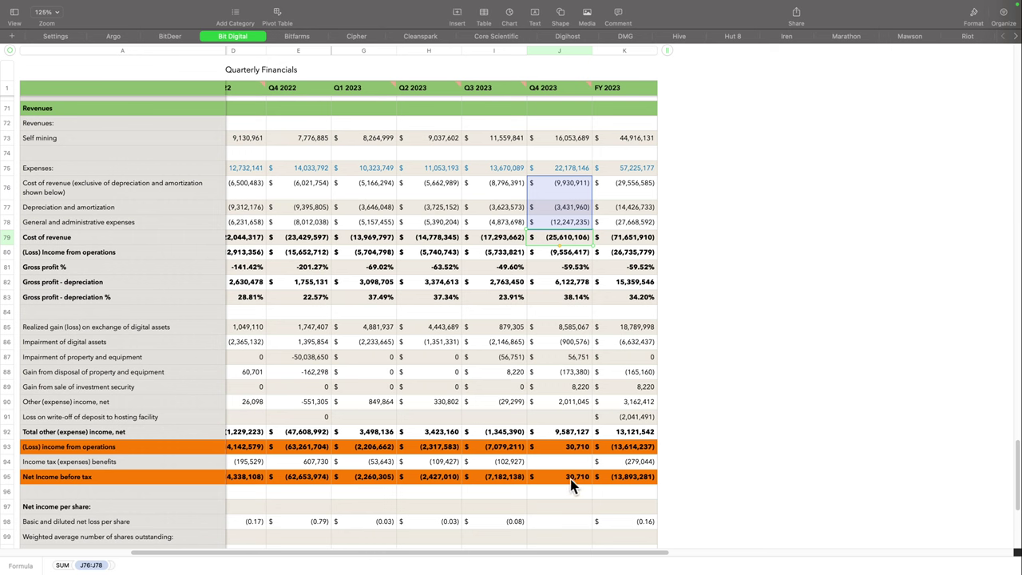
Fill Q4 2023 Income tax (expenses) benefits with the formula from Other (expense) income, net, subtracting Q3, Q2 and Q1 from FY 2023.
click(571, 482)
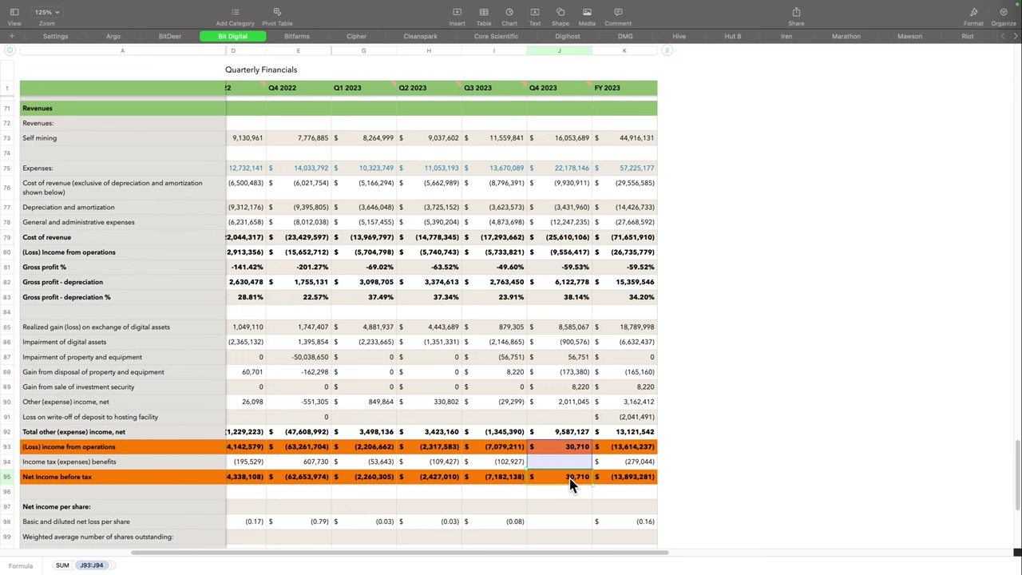
click(601, 463)
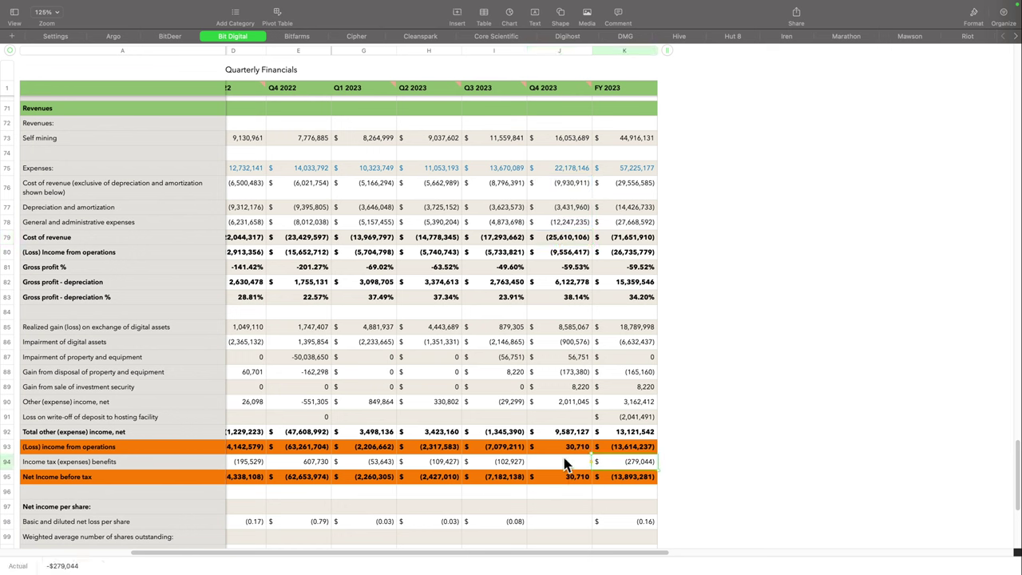
click(605, 478)
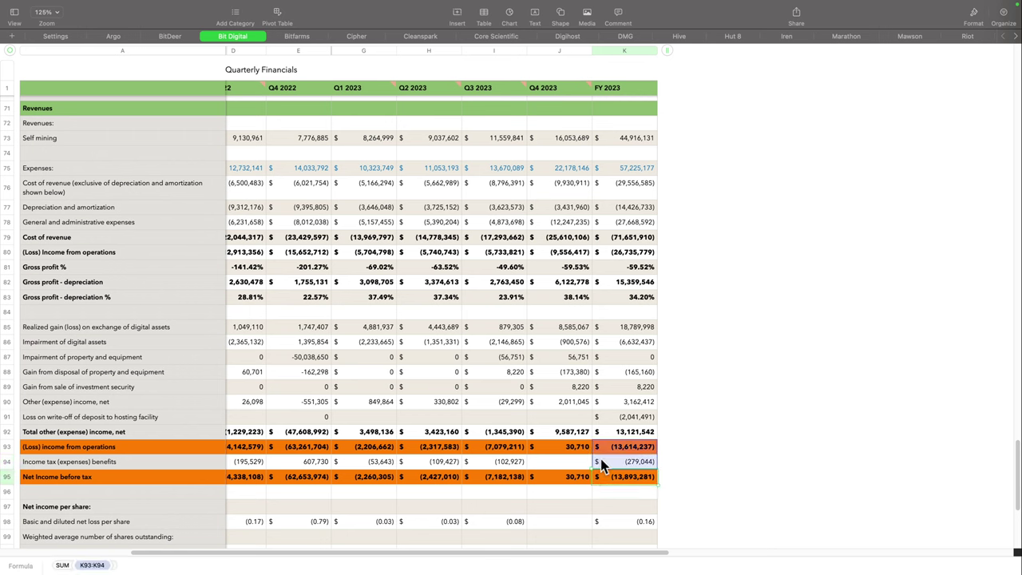
click(560, 406)
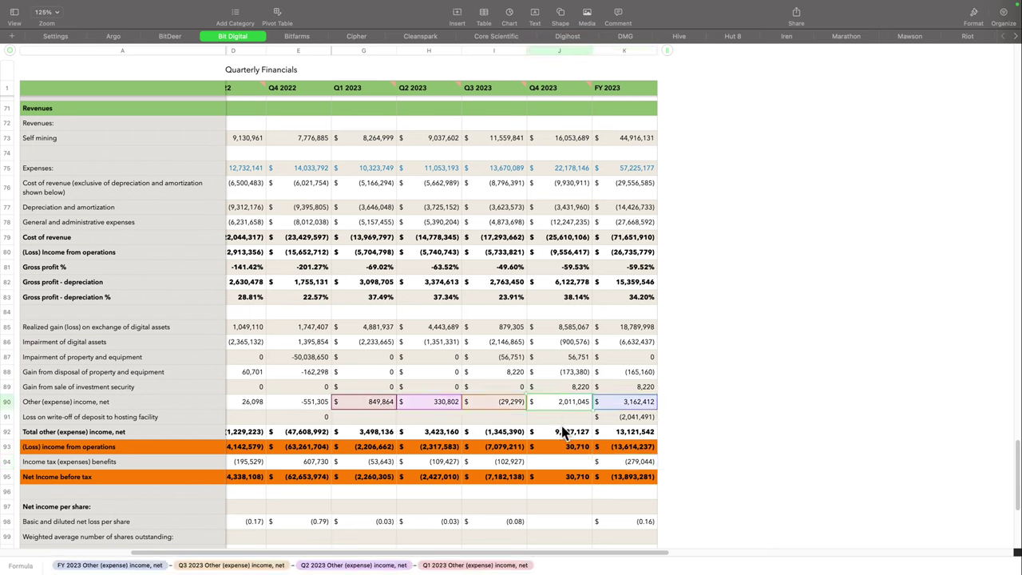
click(564, 461)
key(super+v)
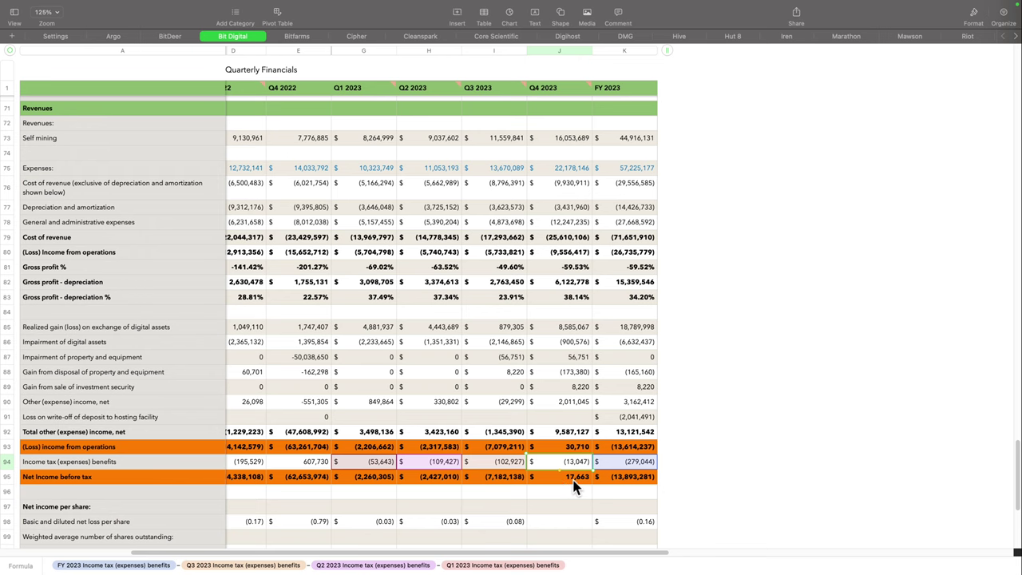
click(573, 481)
Examine the net income per share and Minus depreciation Comprehensive Income rows, and compare general and administrative costs as a percentage of revenue across the 2023 periods.
scroll(557, 486, down, 3)
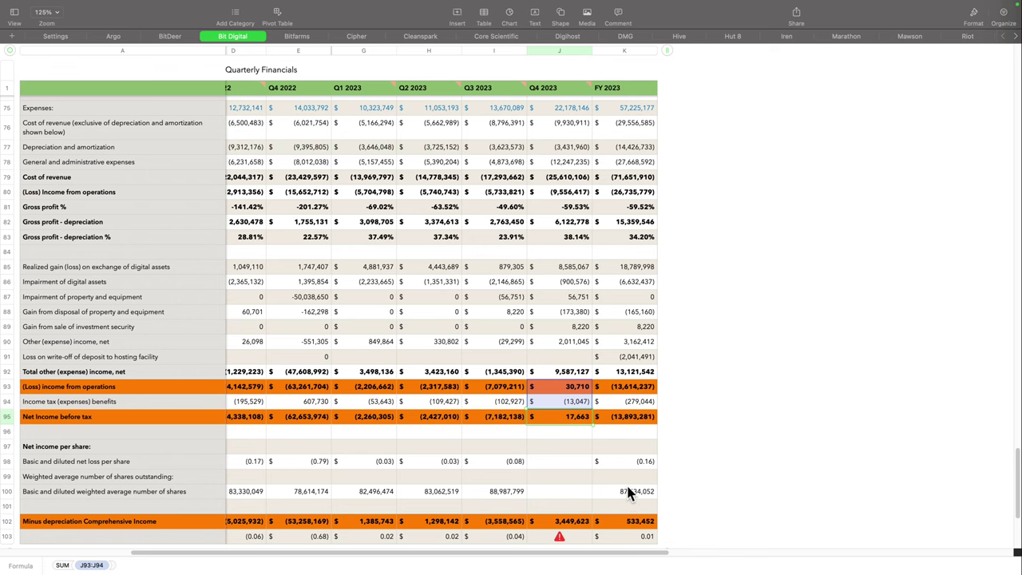
scroll(629, 499, down, 1)
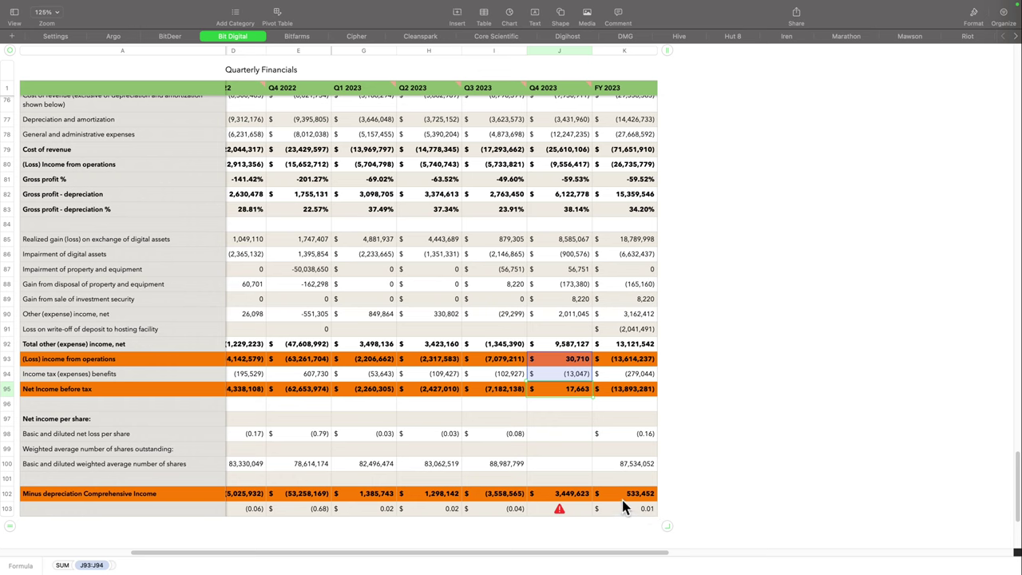
scroll(604, 472, up, 5)
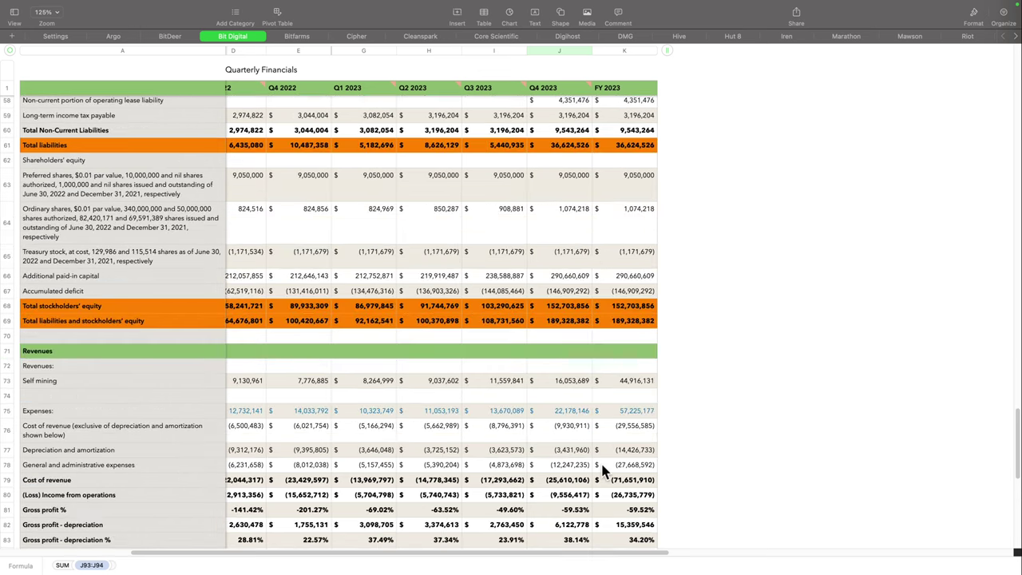
scroll(603, 471, up, 1)
scroll(603, 472, up, 5)
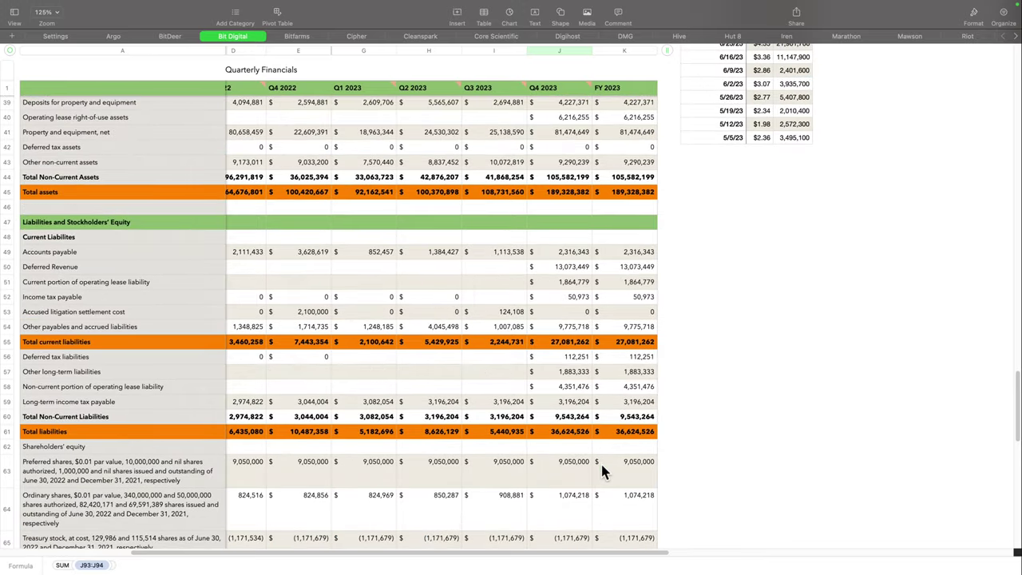
scroll(603, 470, up, 5)
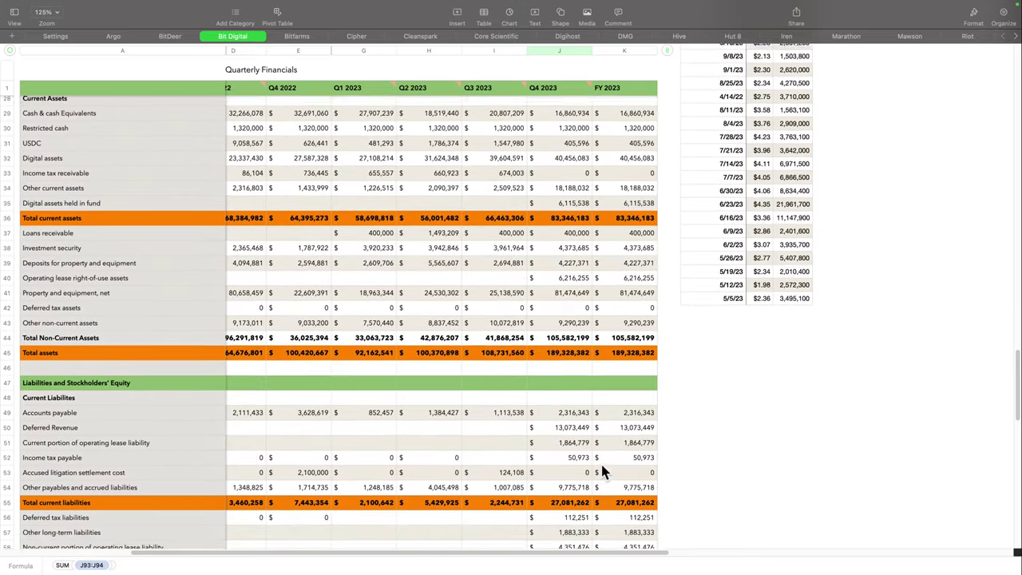
scroll(603, 472, up, 3)
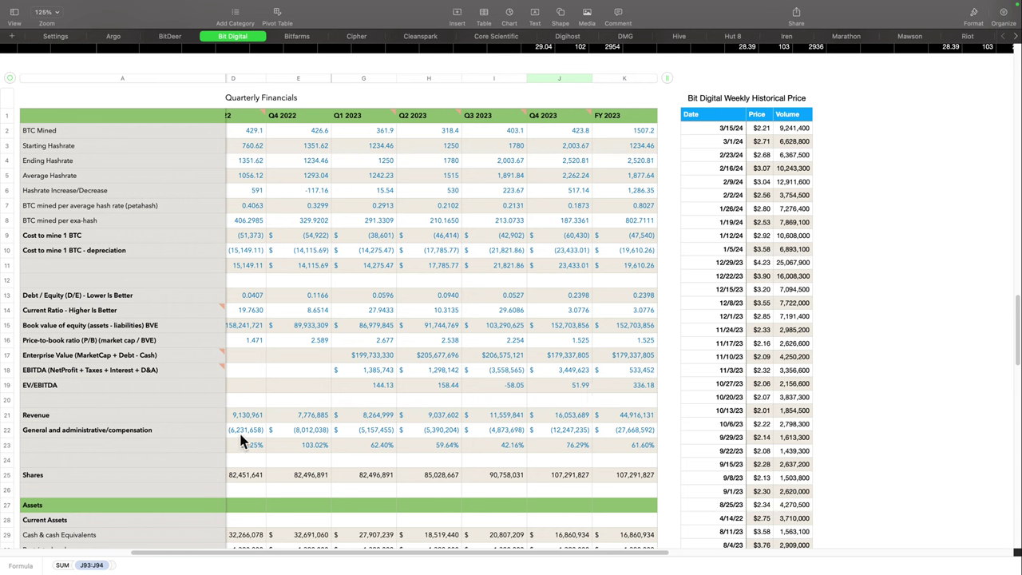
double_click(568, 450)
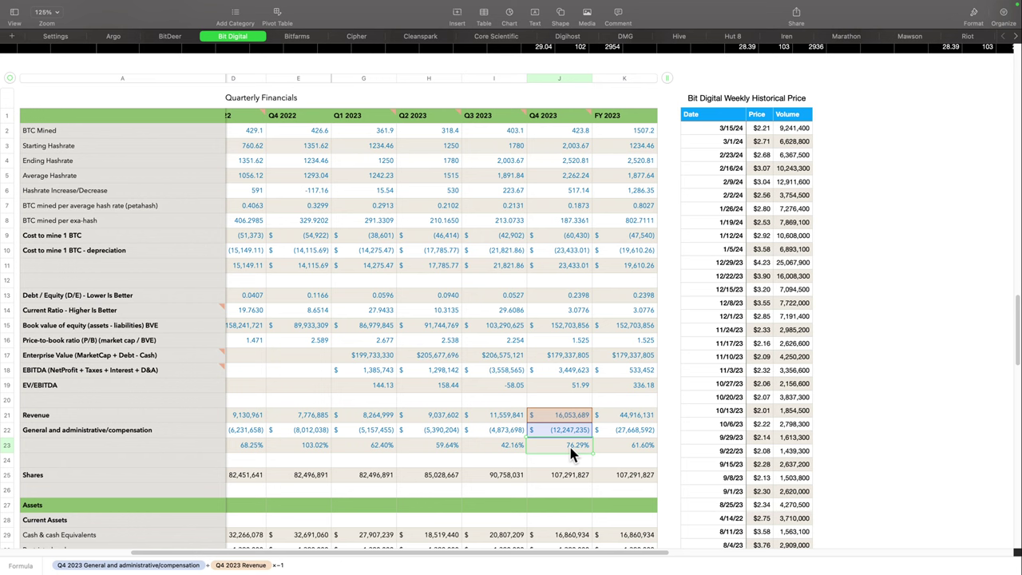
double_click(505, 452)
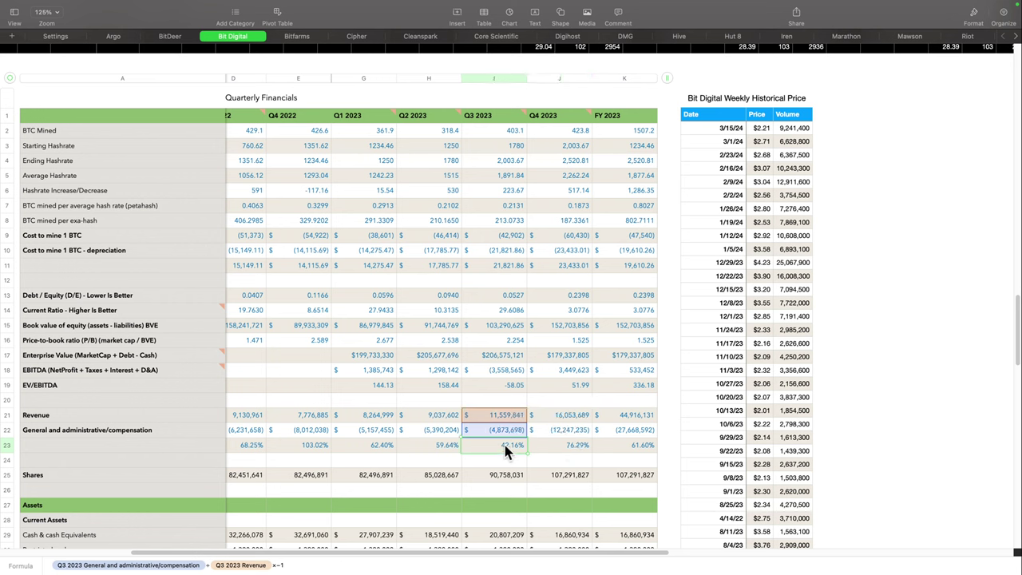
drag(379, 451, 490, 449)
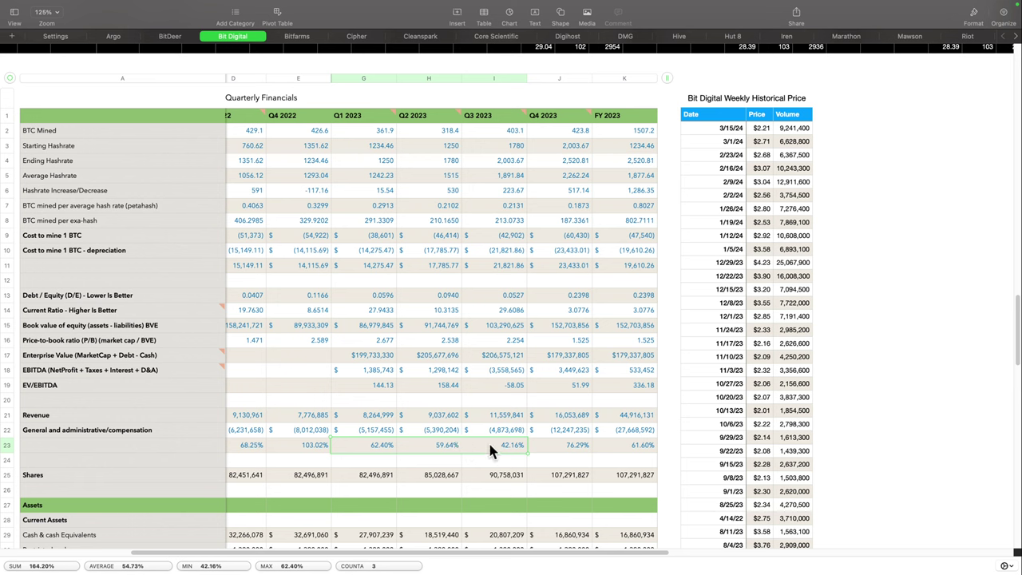
double_click(565, 452)
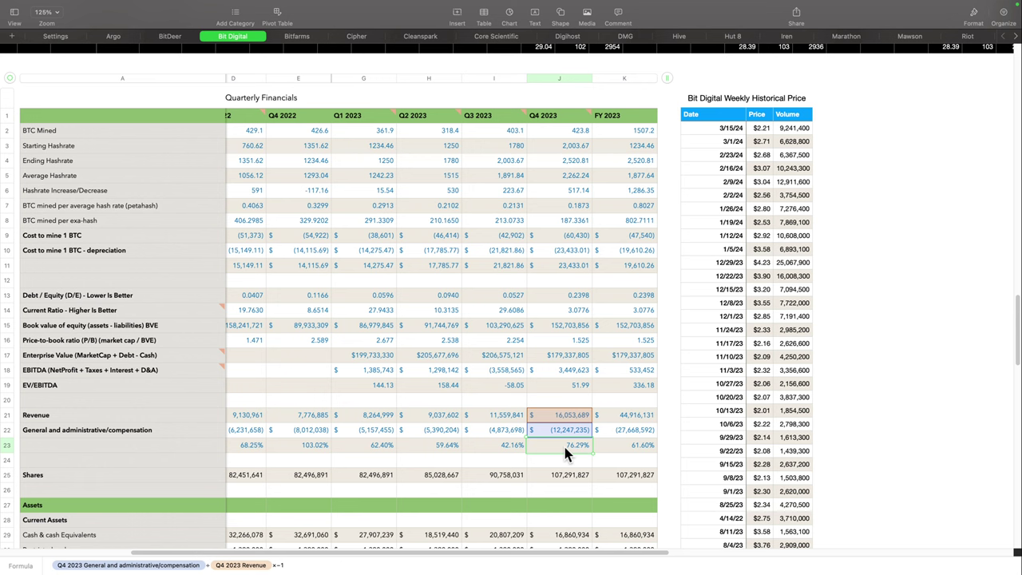
click(611, 452)
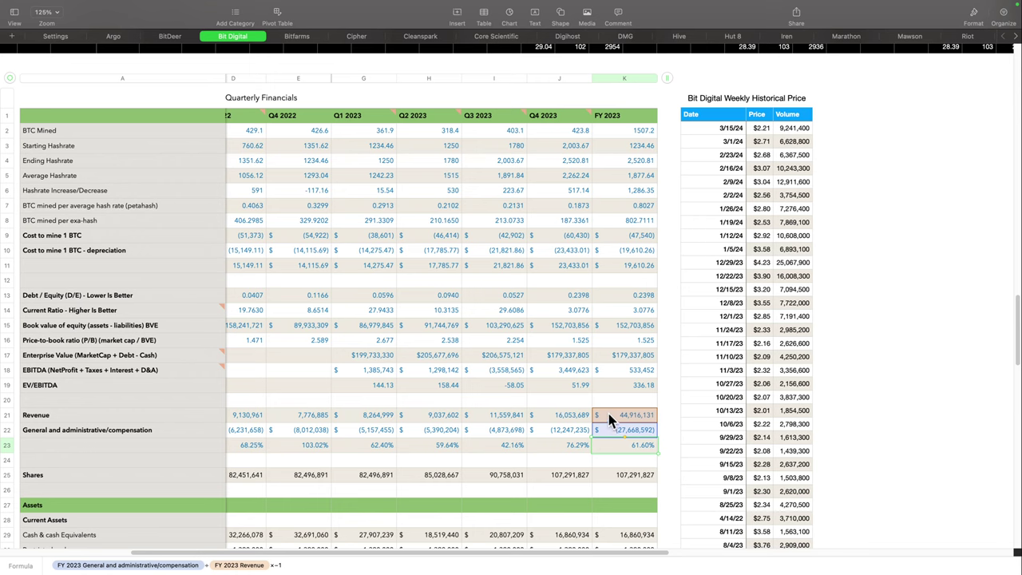
Review Bit Digital's Stock Estimates, Other Metrics charts and the dashboard's header stats with monthly BTC, revenue and hashrate charts.
scroll(601, 429, up, 20)
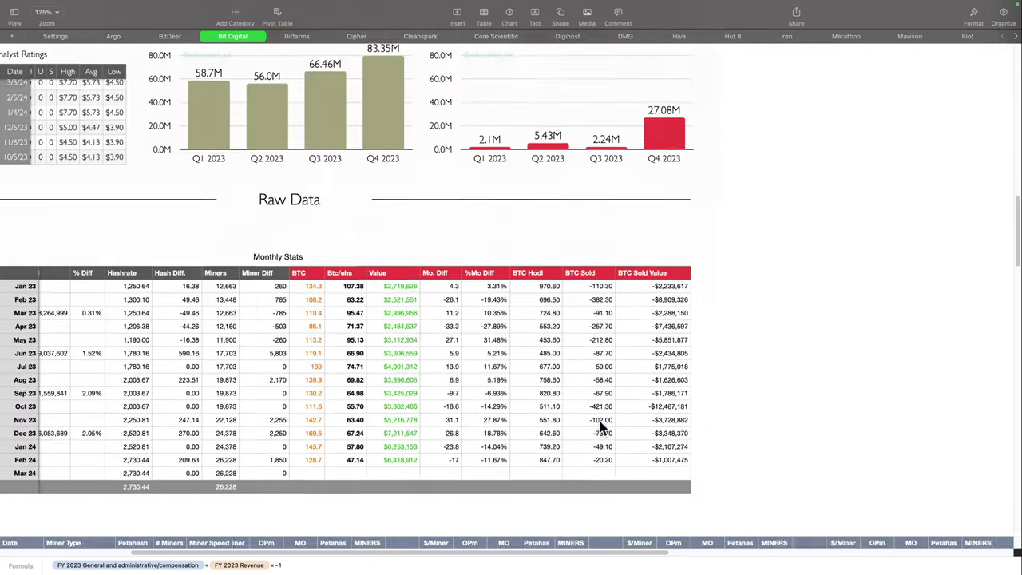
scroll(589, 421, left, 5)
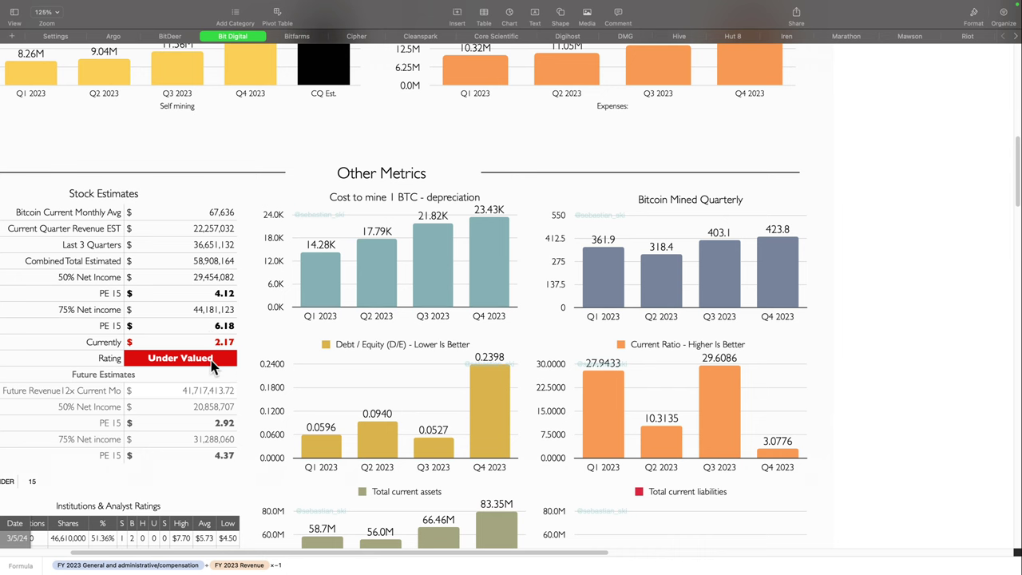
scroll(211, 358, down, 1)
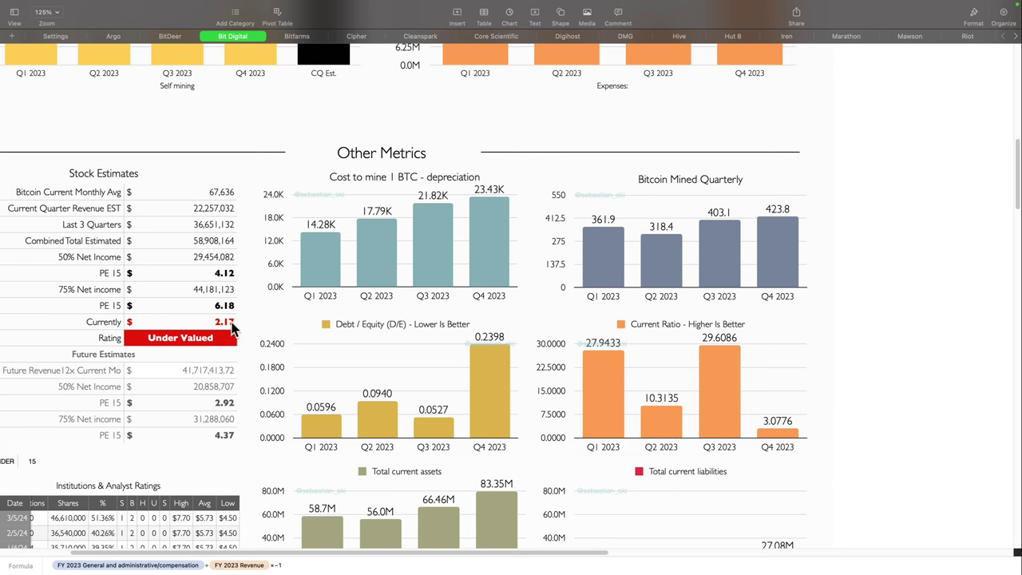
scroll(284, 370, up, 2)
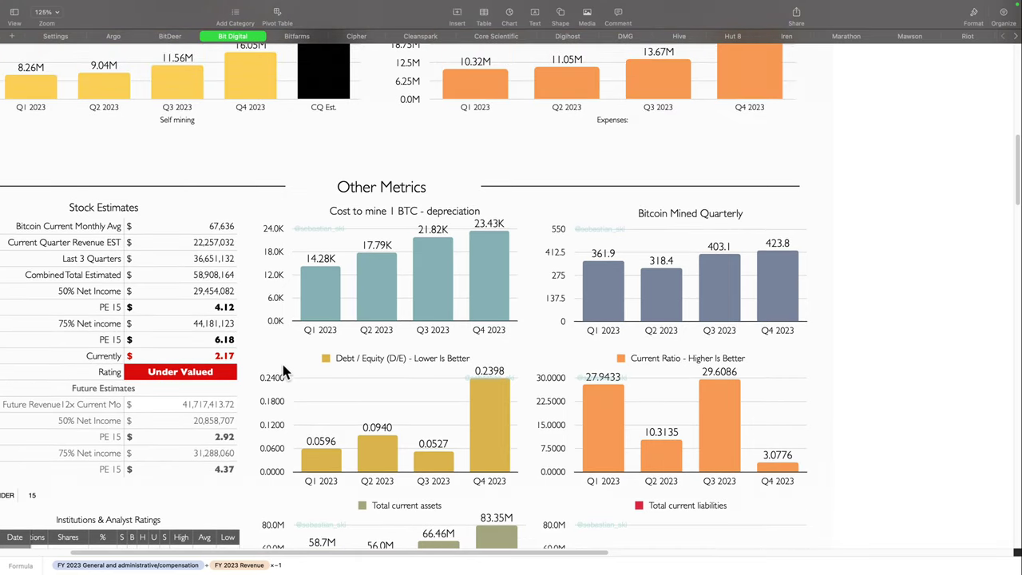
scroll(281, 368, left, 3)
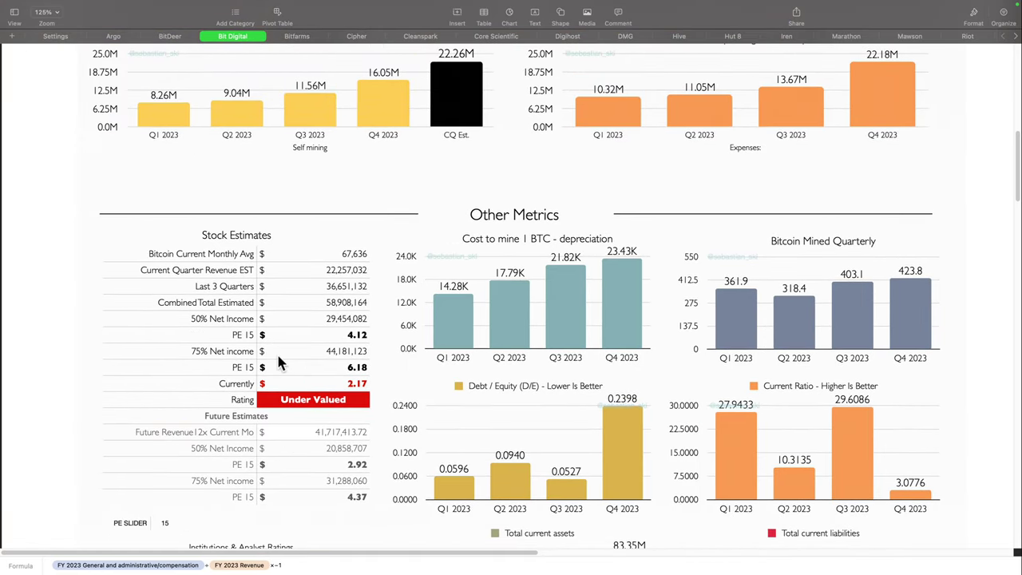
scroll(278, 361, right, 2)
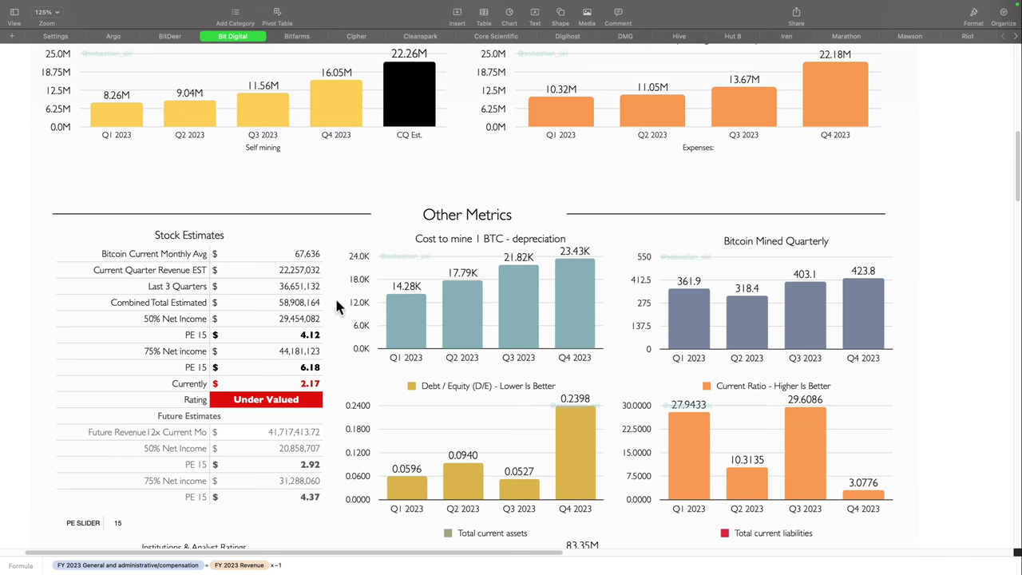
scroll(334, 300, up, 15)
scroll(345, 320, up, 2)
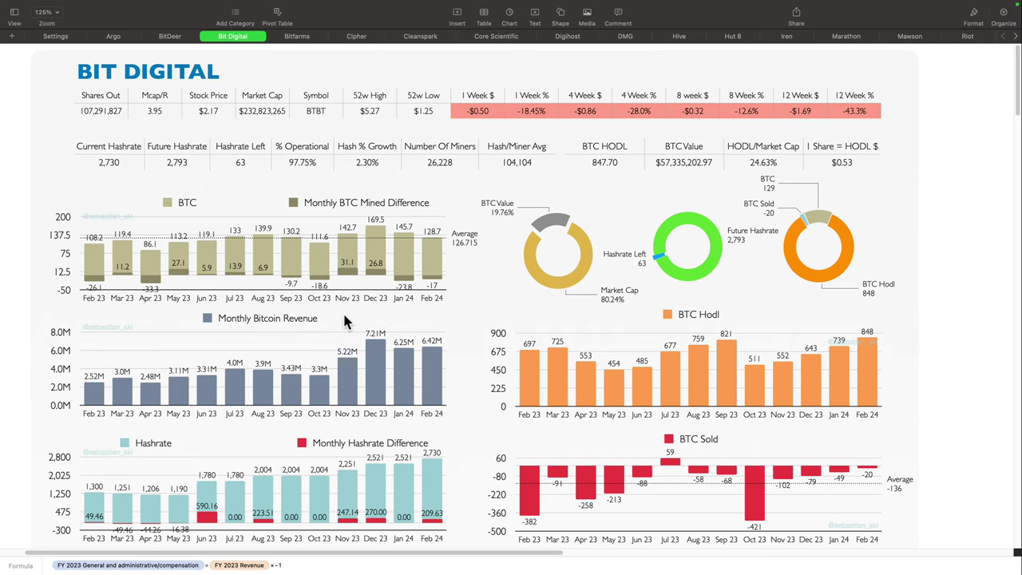
scroll(494, 279, down, 1)
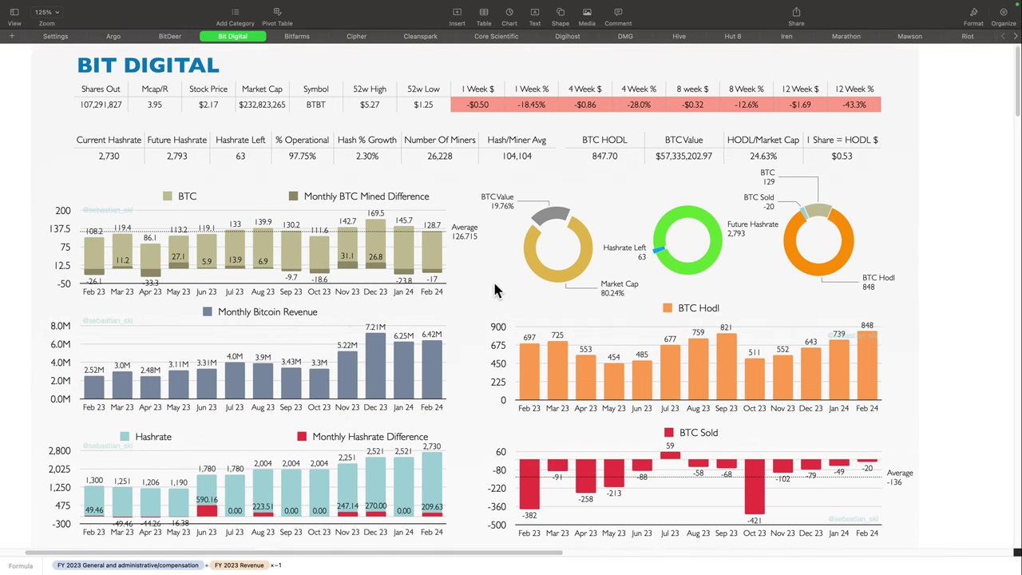
scroll(495, 286, up, 1)
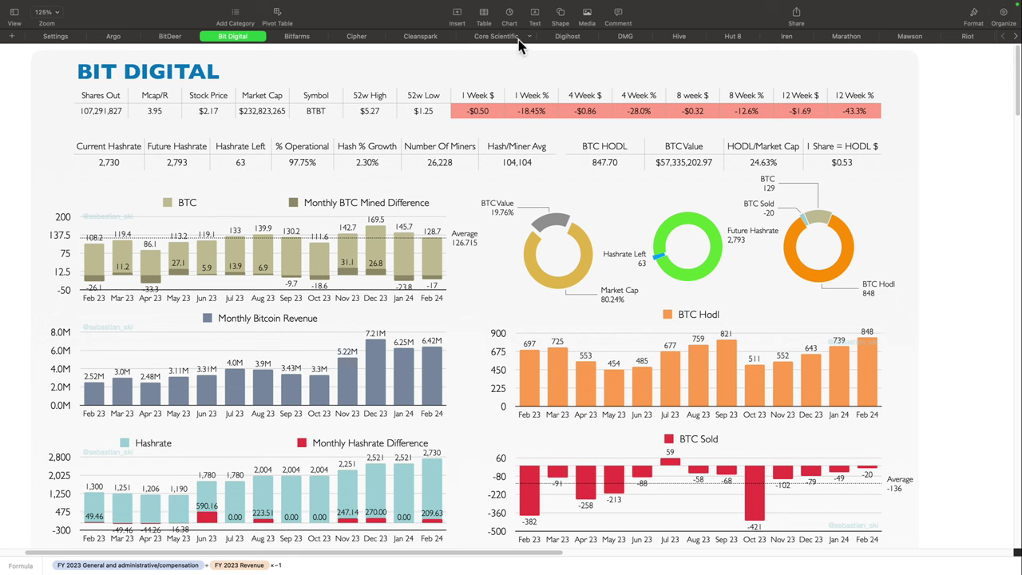
Open the Shorted (M) sheet.
scroll(518, 39, right, 10)
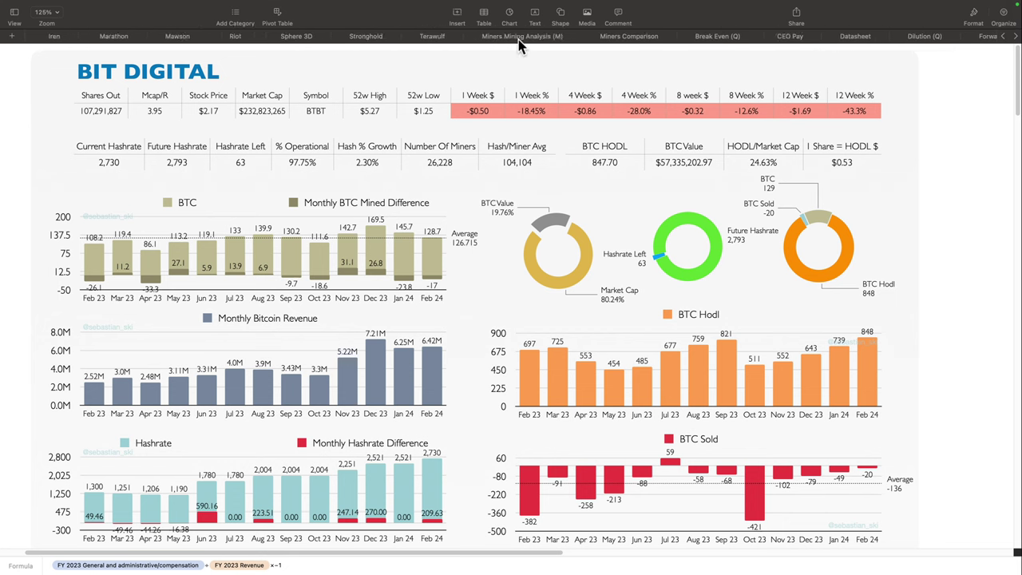
scroll(518, 39, right, 3)
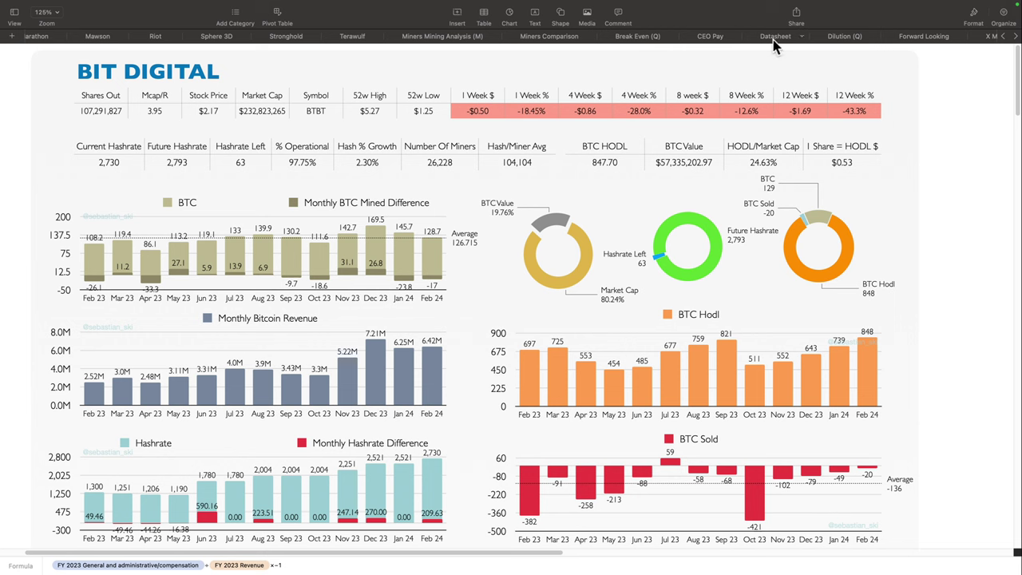
scroll(773, 44, right, 10)
scroll(773, 46, right, 15)
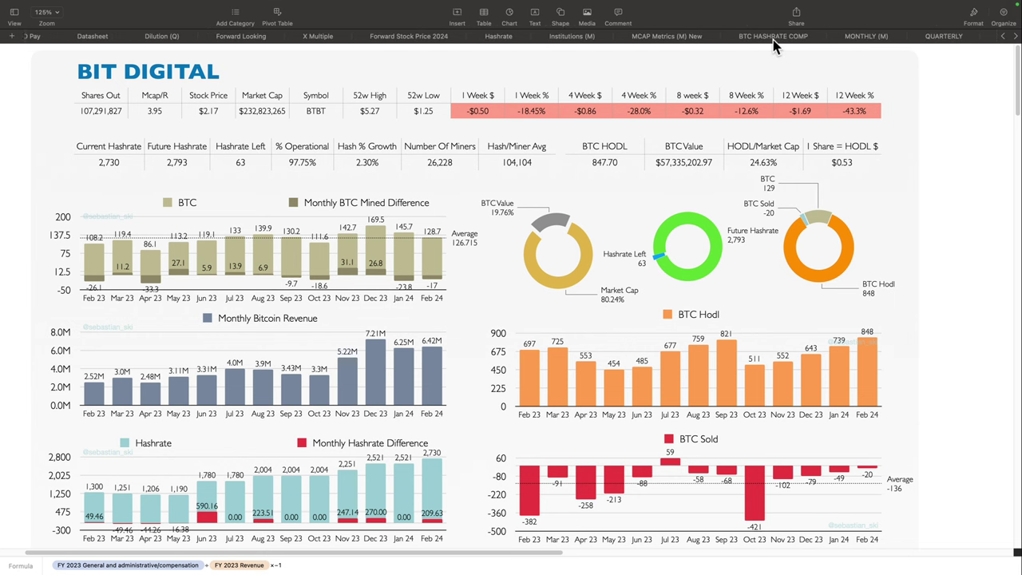
scroll(773, 44, left, 1)
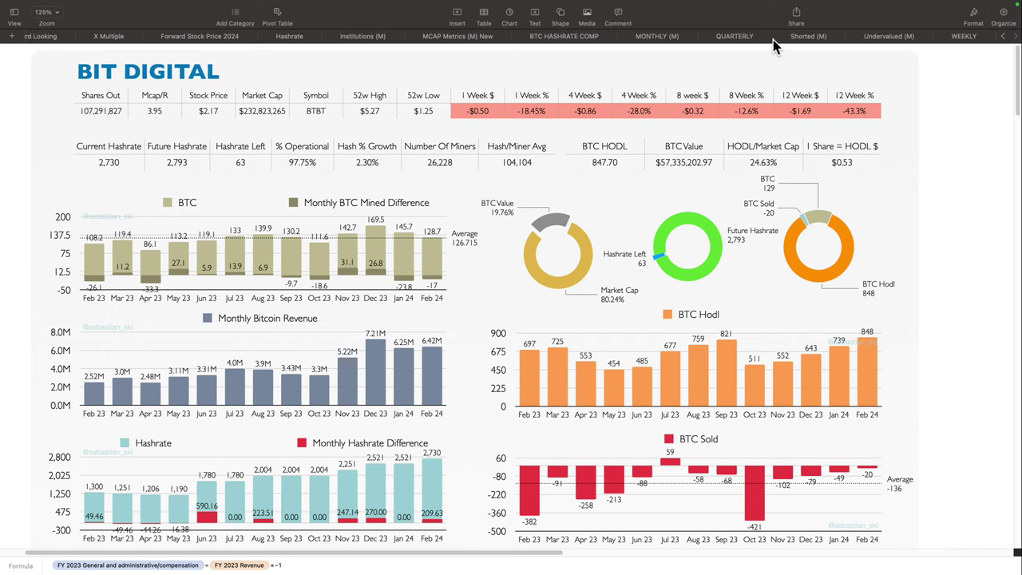
click(795, 36)
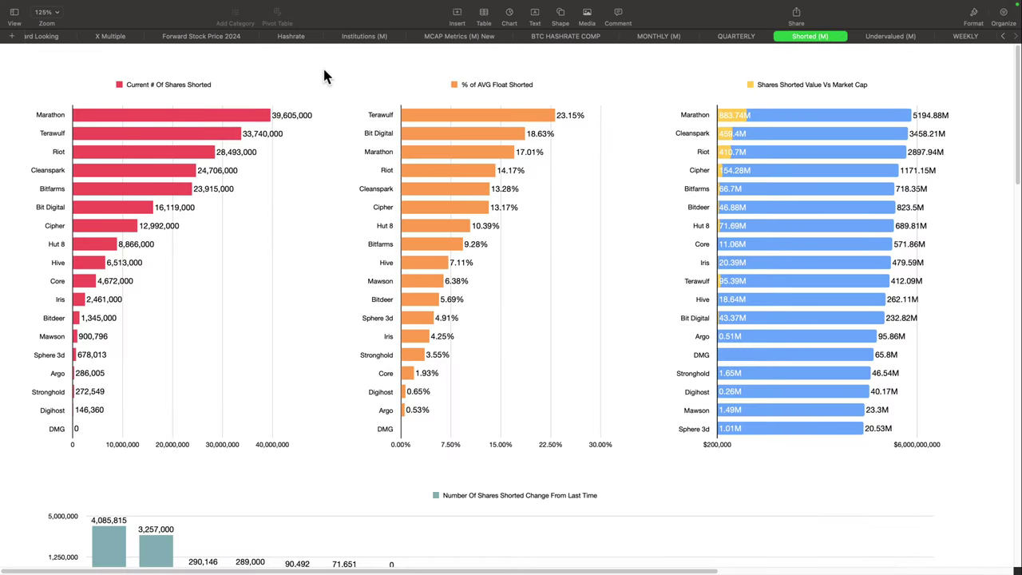
Examine the miners' short-interest charts, Marathon's previous and current shorted shares and % of Float formula, and the Historical Short Data table.
scroll(324, 76, down, 10)
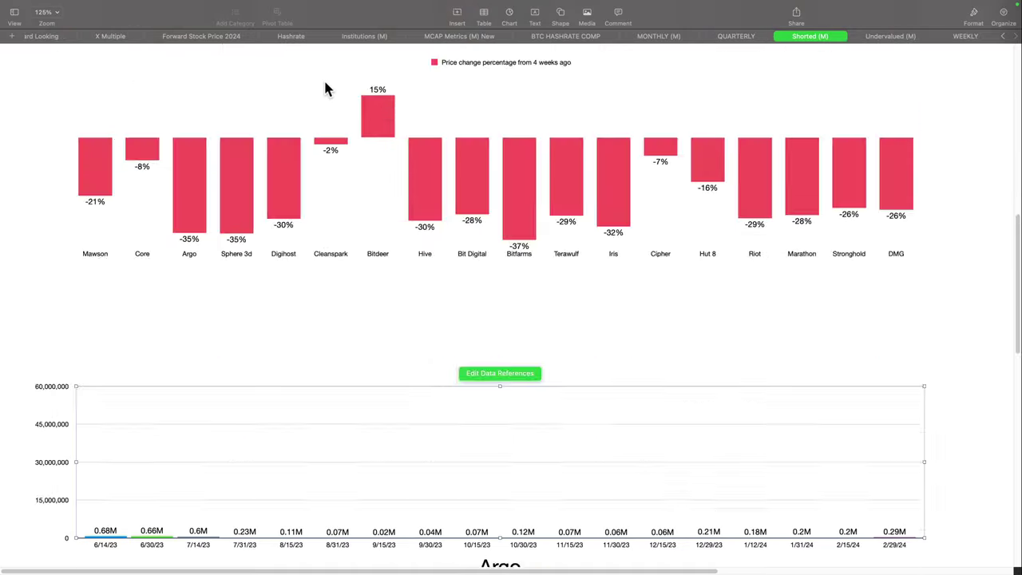
scroll(326, 87, down, 5)
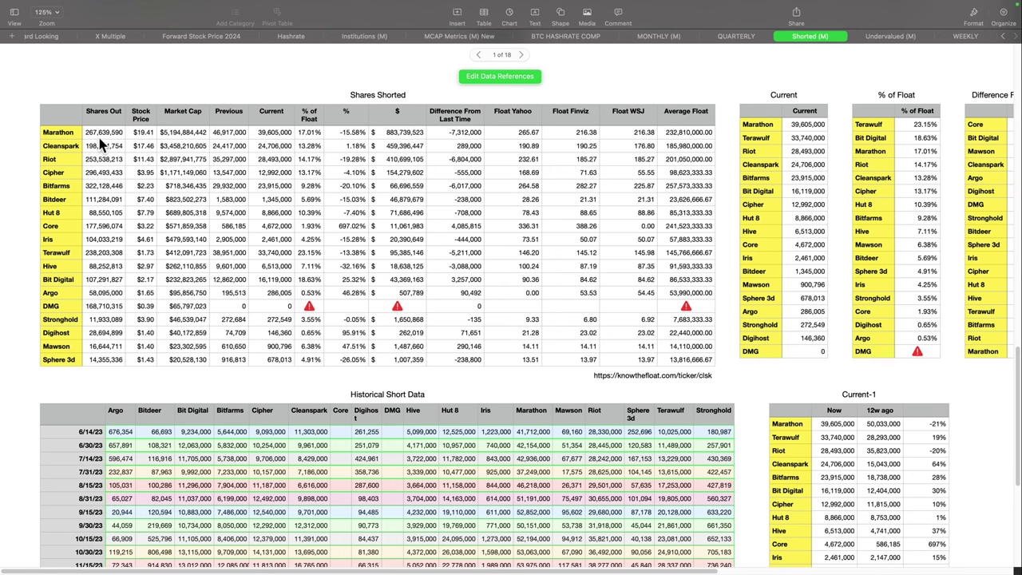
click(229, 134)
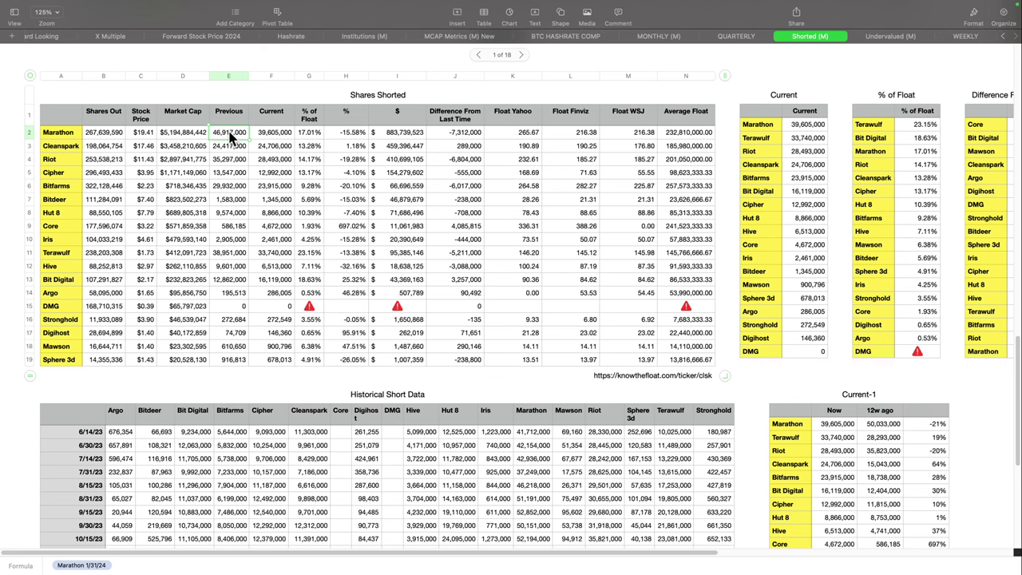
click(275, 136)
click(310, 134)
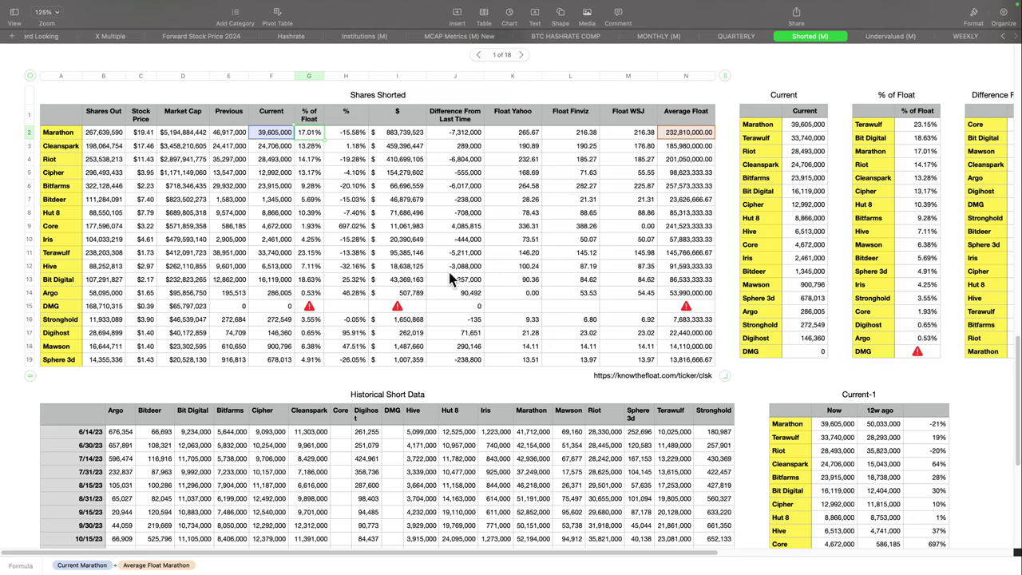
scroll(448, 270, down, 5)
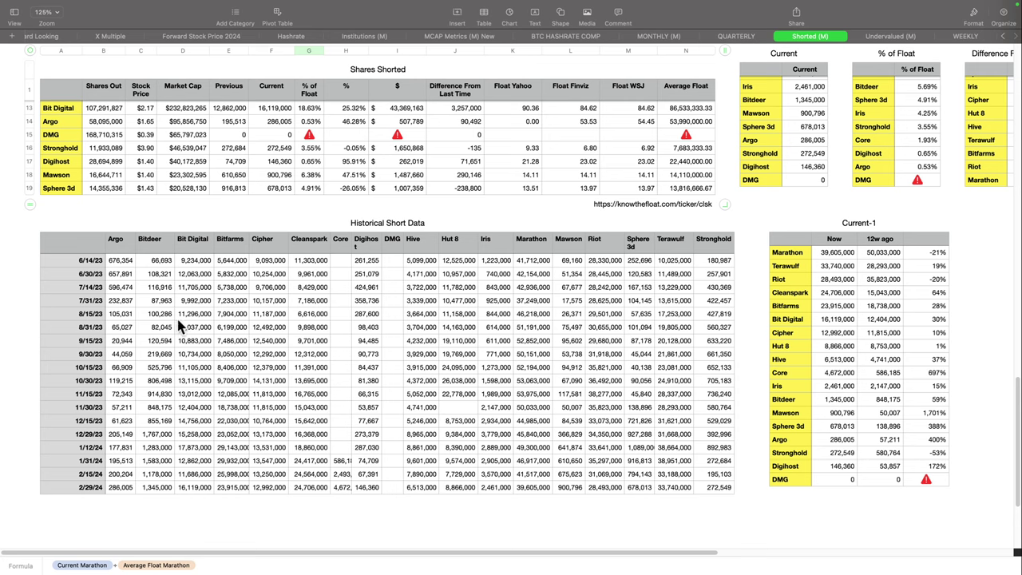
Compare the miners' charts for current shares shorted, average float shorted, shorted value versus market cap, change from last time and four-week price change.
scroll(206, 351, up, 10)
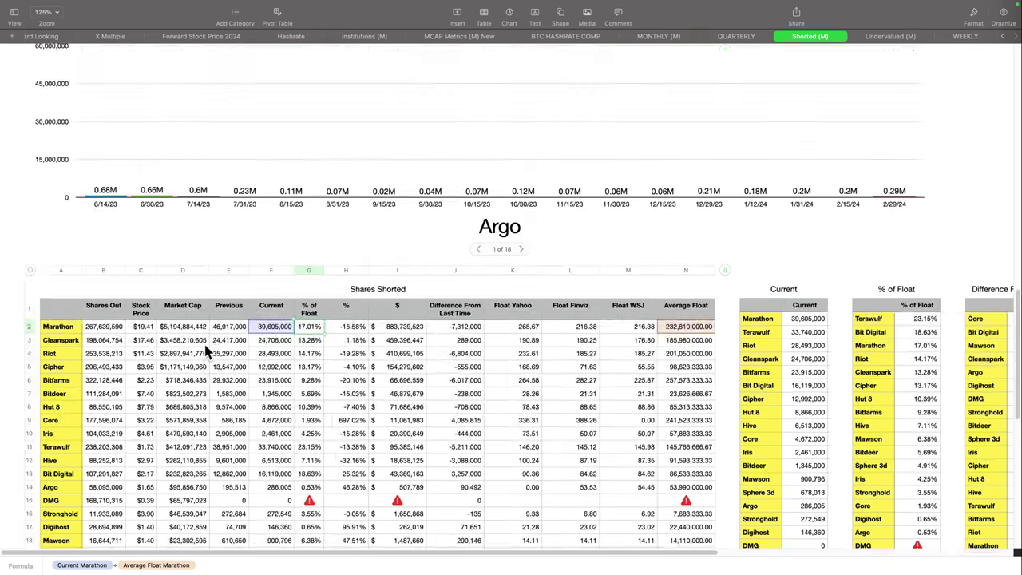
scroll(205, 351, up, 15)
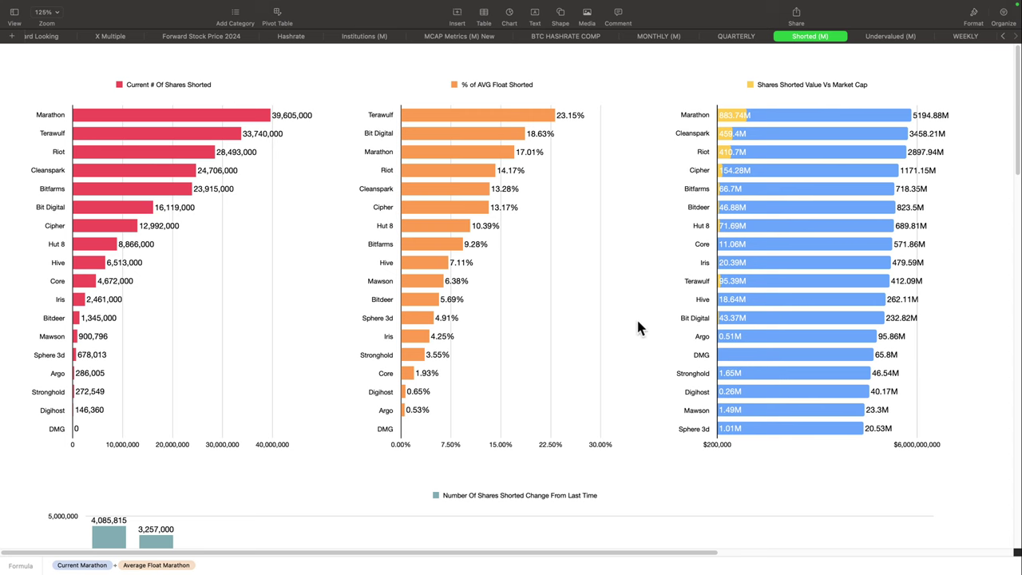
scroll(520, 267, down, 5)
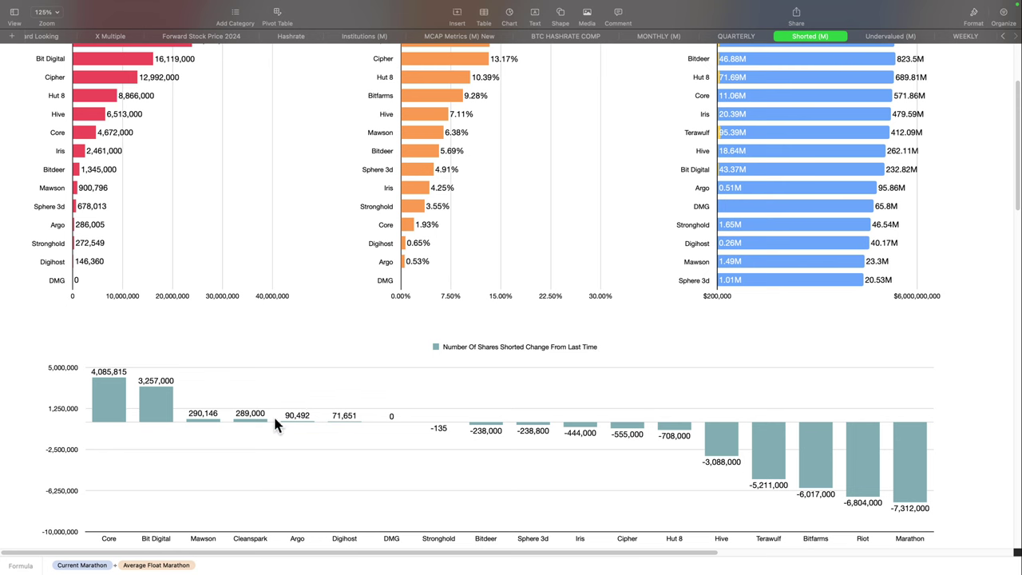
scroll(239, 423, down, 1)
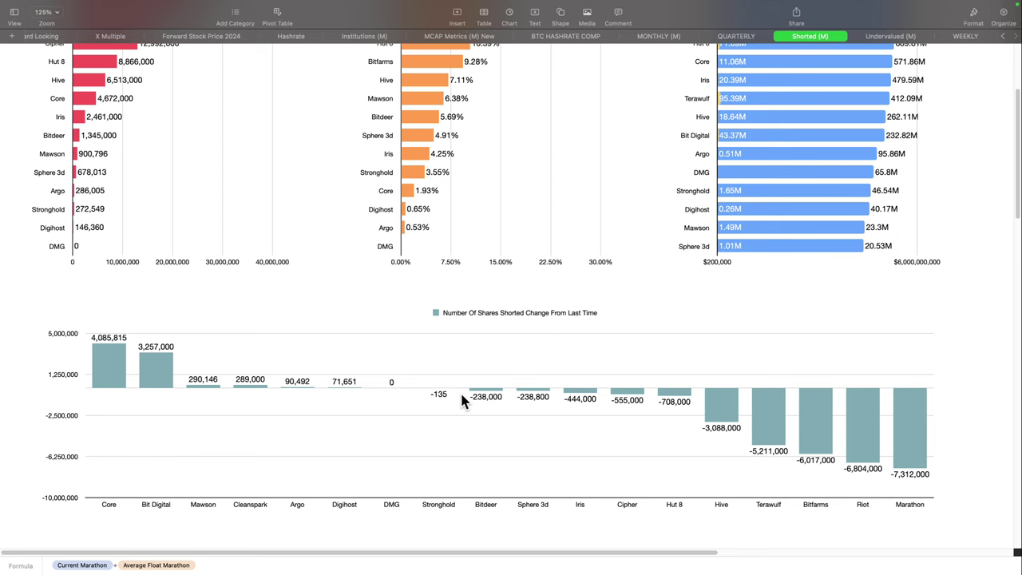
scroll(461, 402, down, 5)
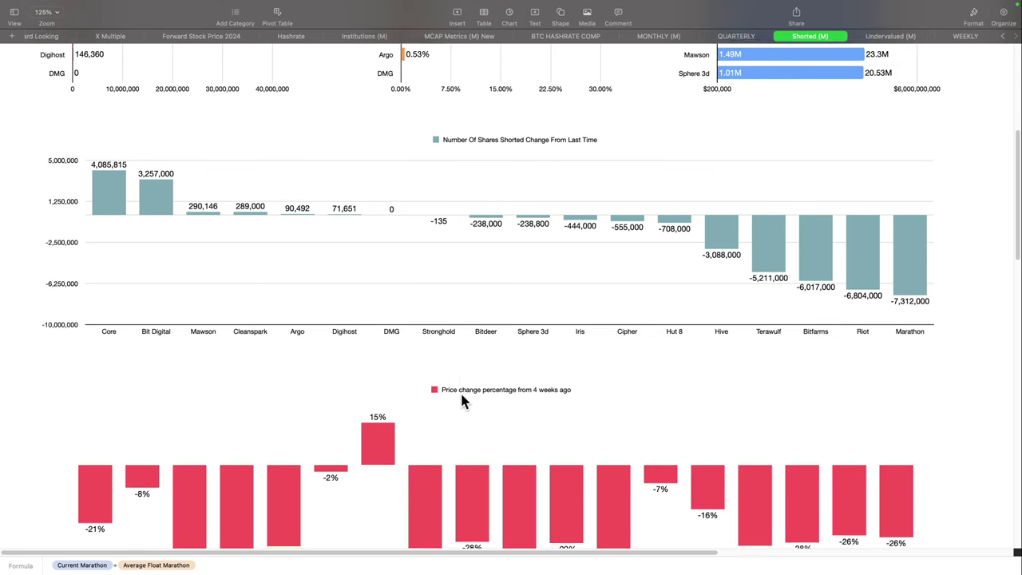
scroll(462, 402, down, 1)
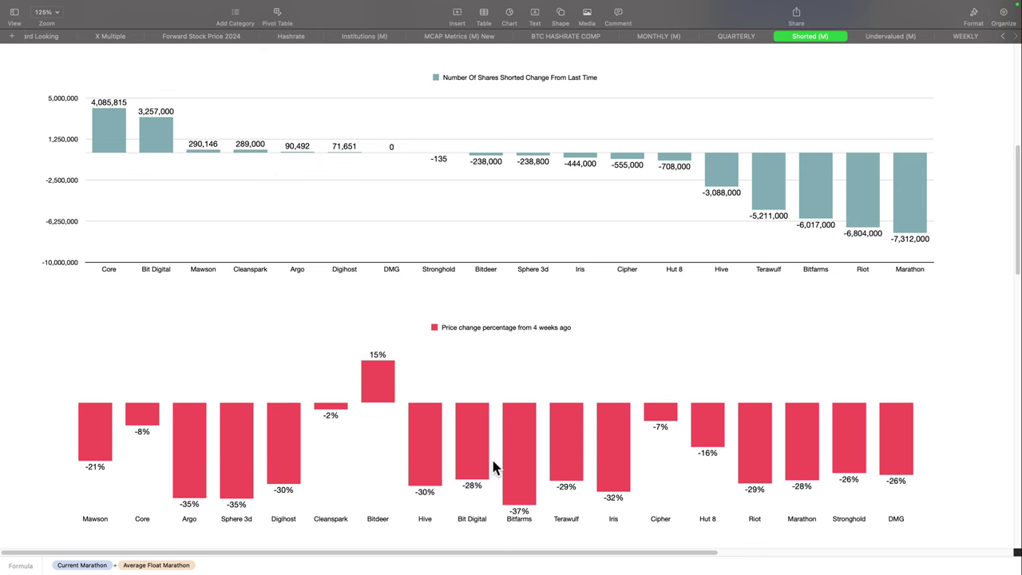
Examine Argo's historical shorted-shares chart below the price change chart and advance it to Bitdeer.
scroll(493, 468, down, 8)
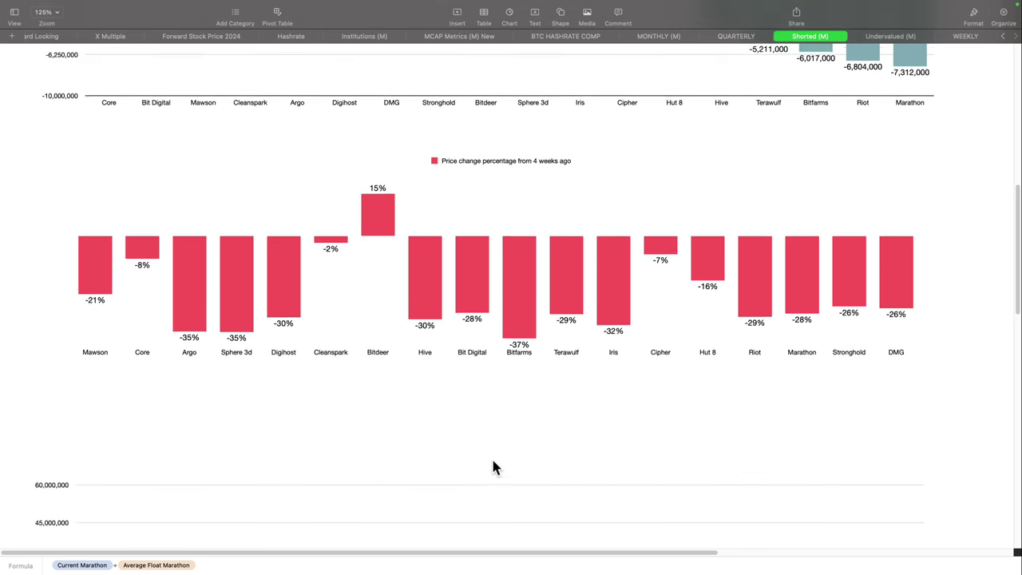
scroll(493, 467, down, 2)
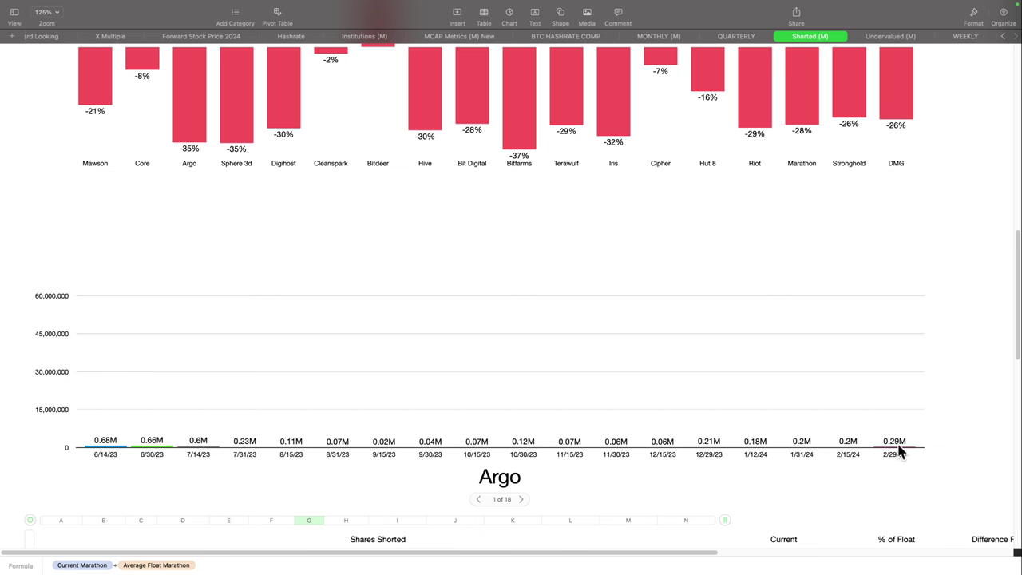
click(521, 499)
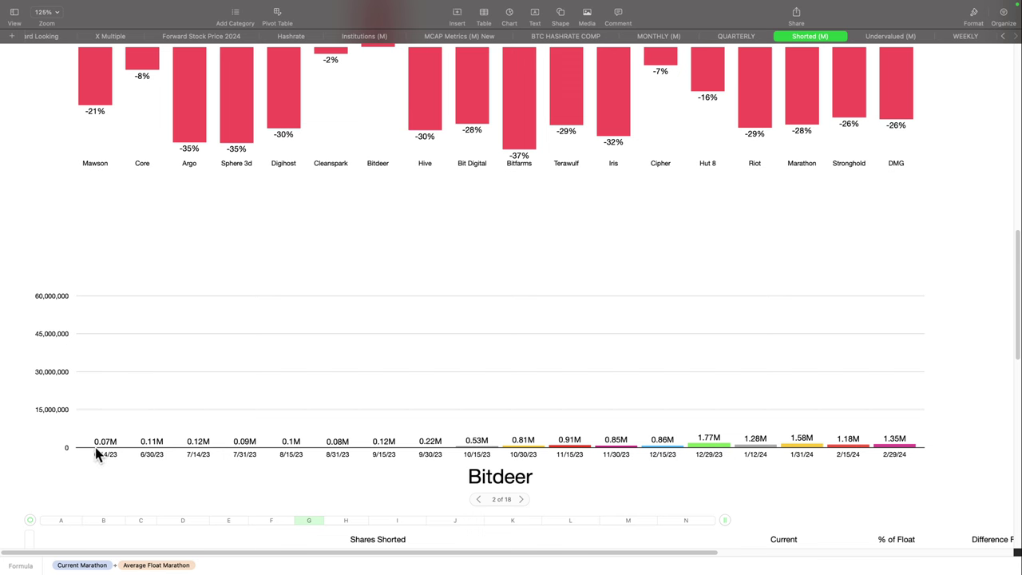